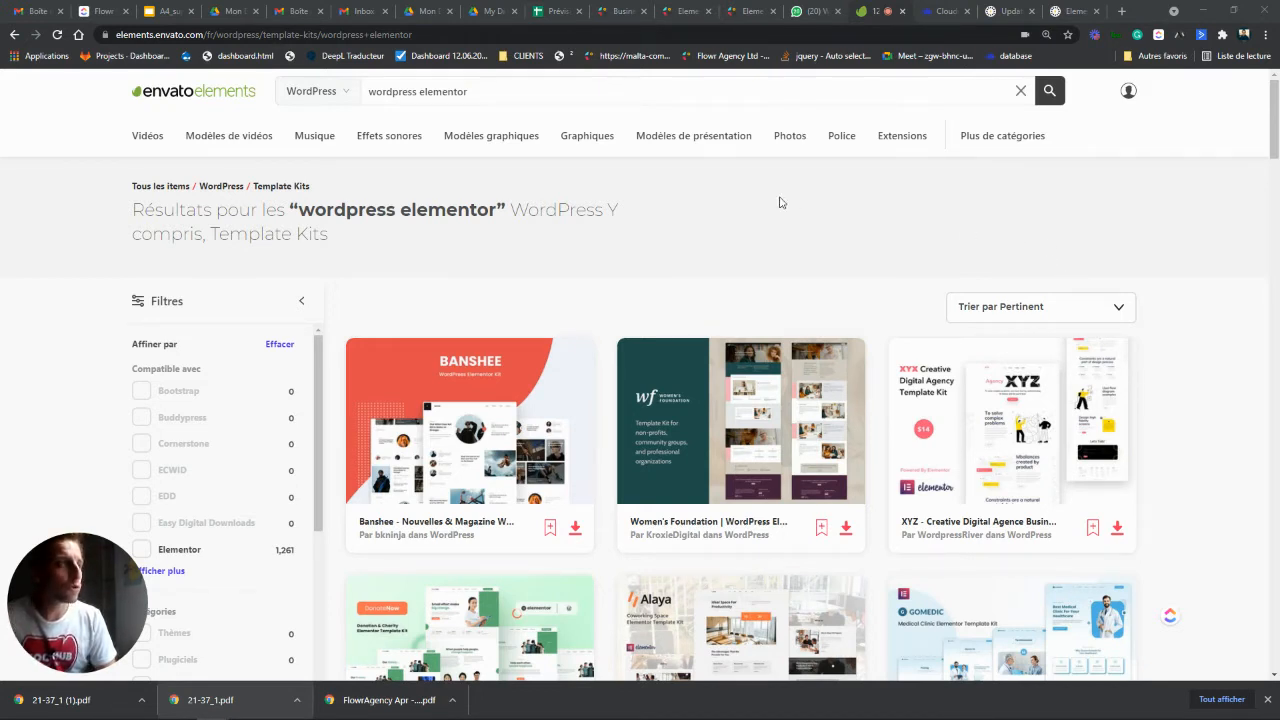
# Step: Browse the Envato Elements search results for WordPress Elementor template kits
pyautogui.moveTo(325, 128)
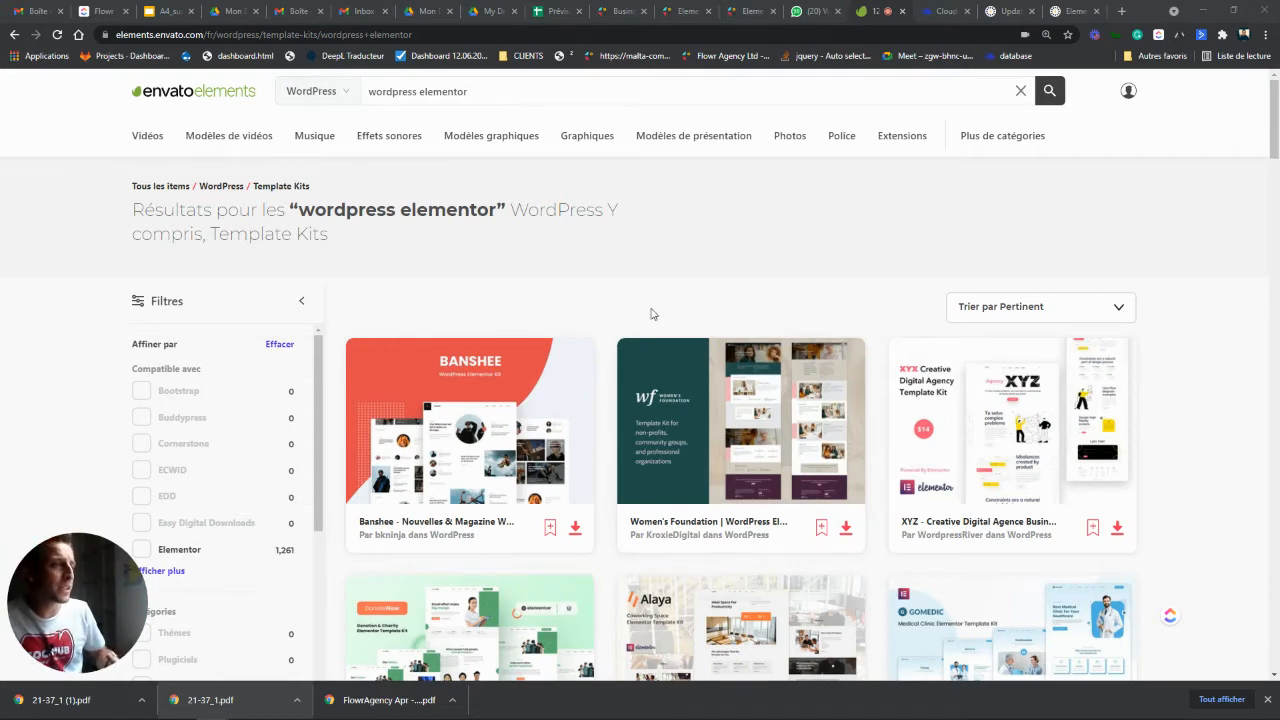
pyautogui.scroll(-2, 760, 400)
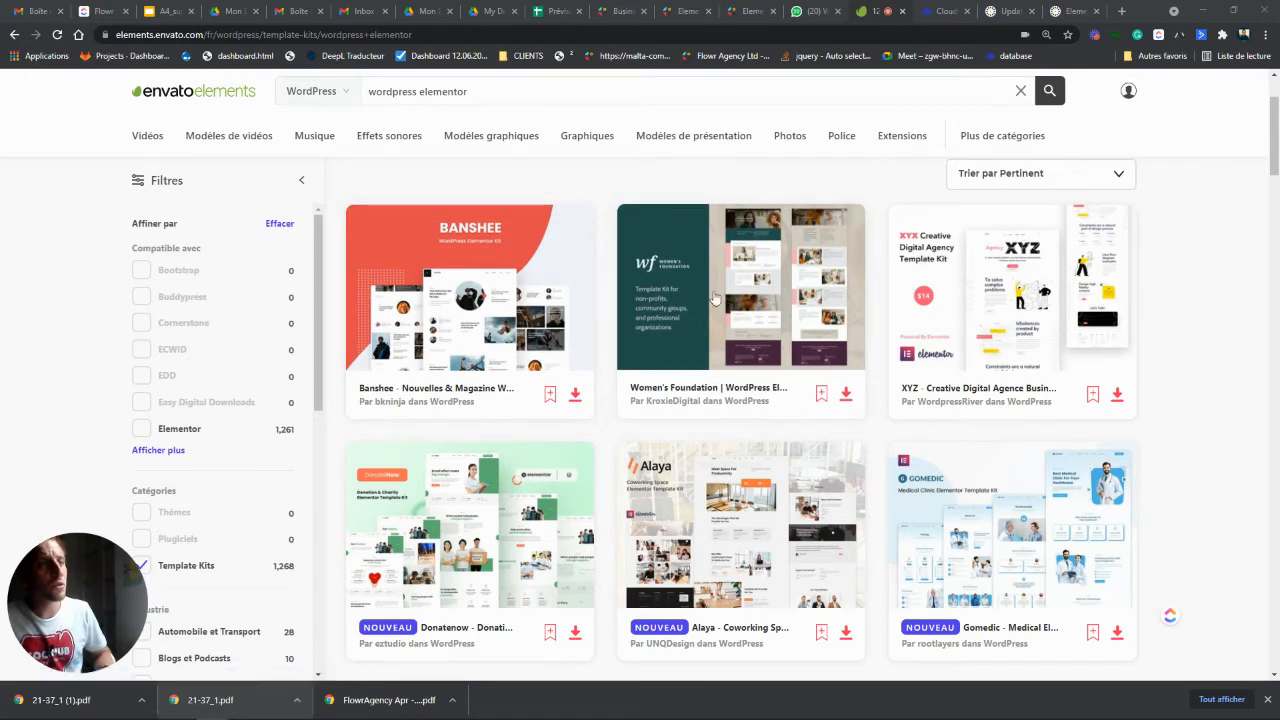
pyautogui.scroll(-3, 714, 298)
pyautogui.scroll(3, 488, 313)
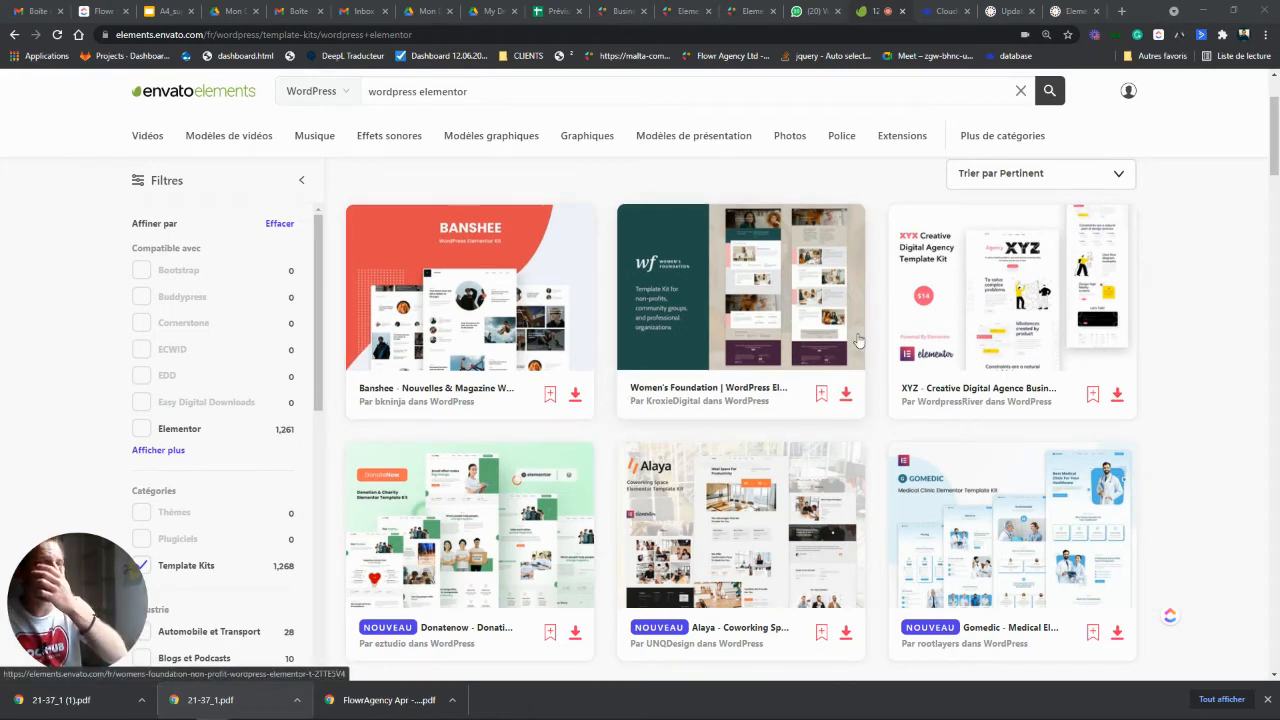
# Step: Open Elementor's Kit Library in the WordPress admin, look through the available template kits, and close the library
pyautogui.click(1008, 11)
pyautogui.moveTo(56, 308)
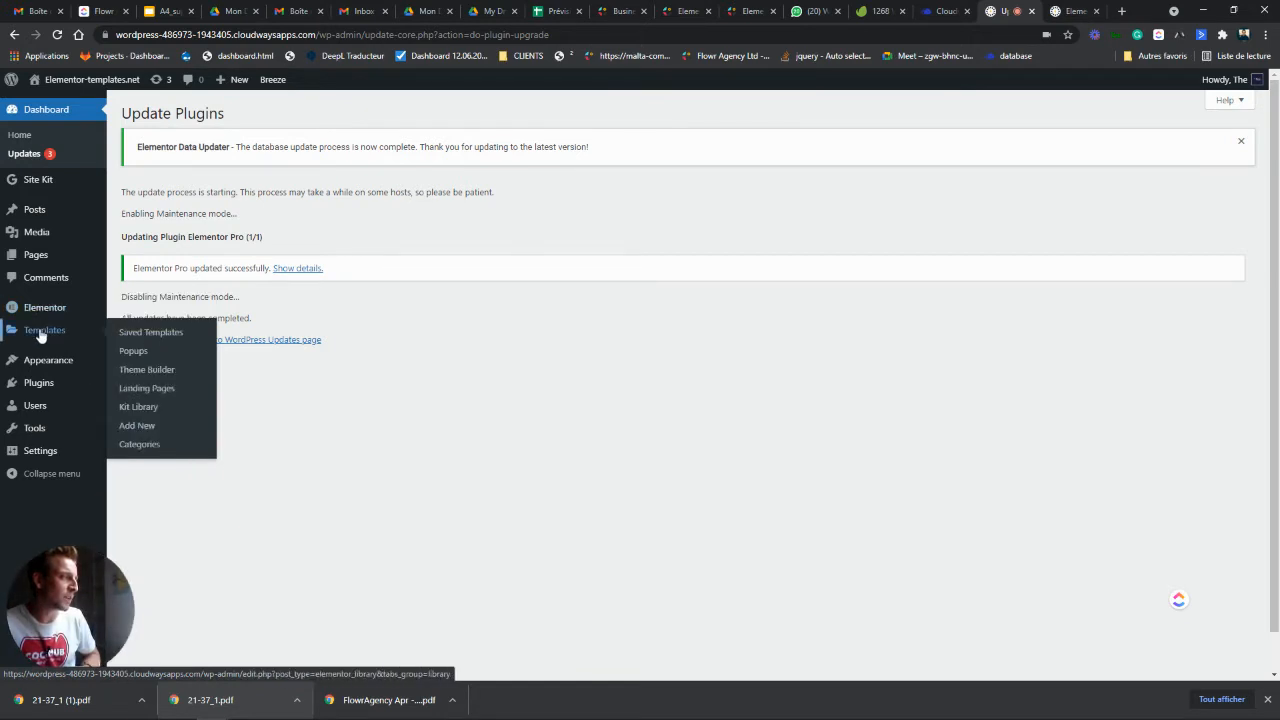
pyautogui.click(149, 408)
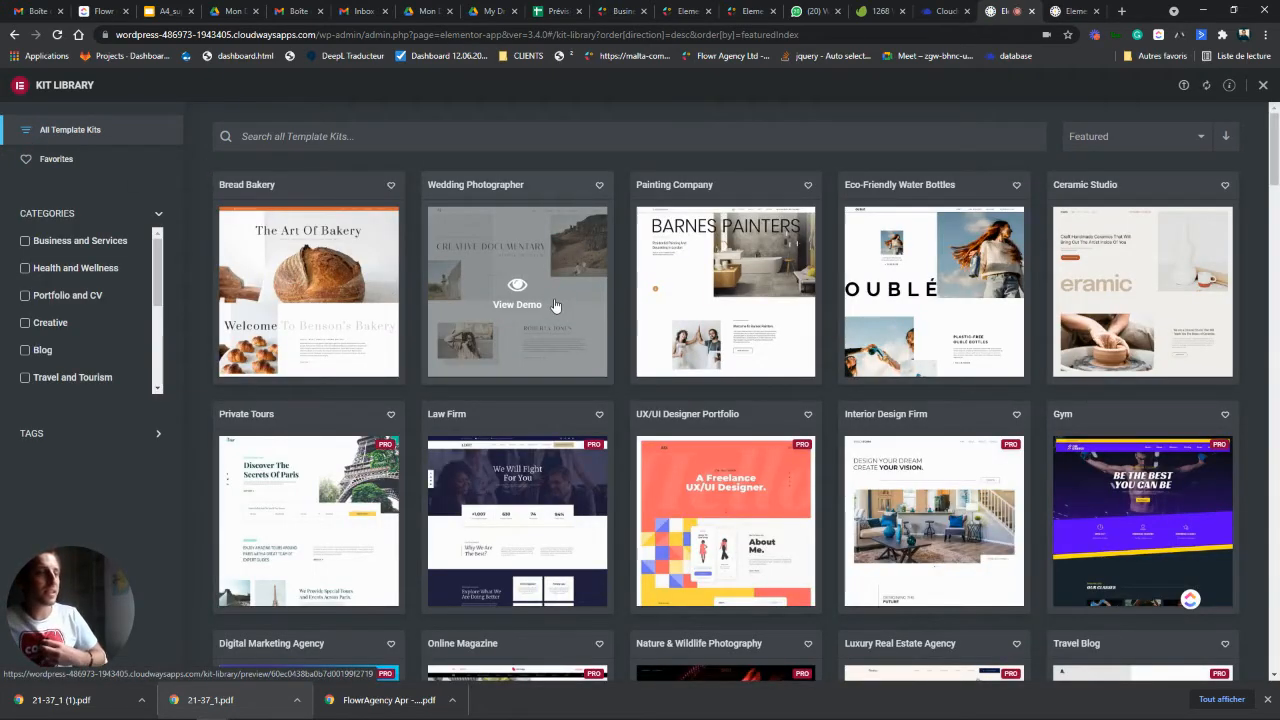
pyautogui.scroll(-2, 555, 305)
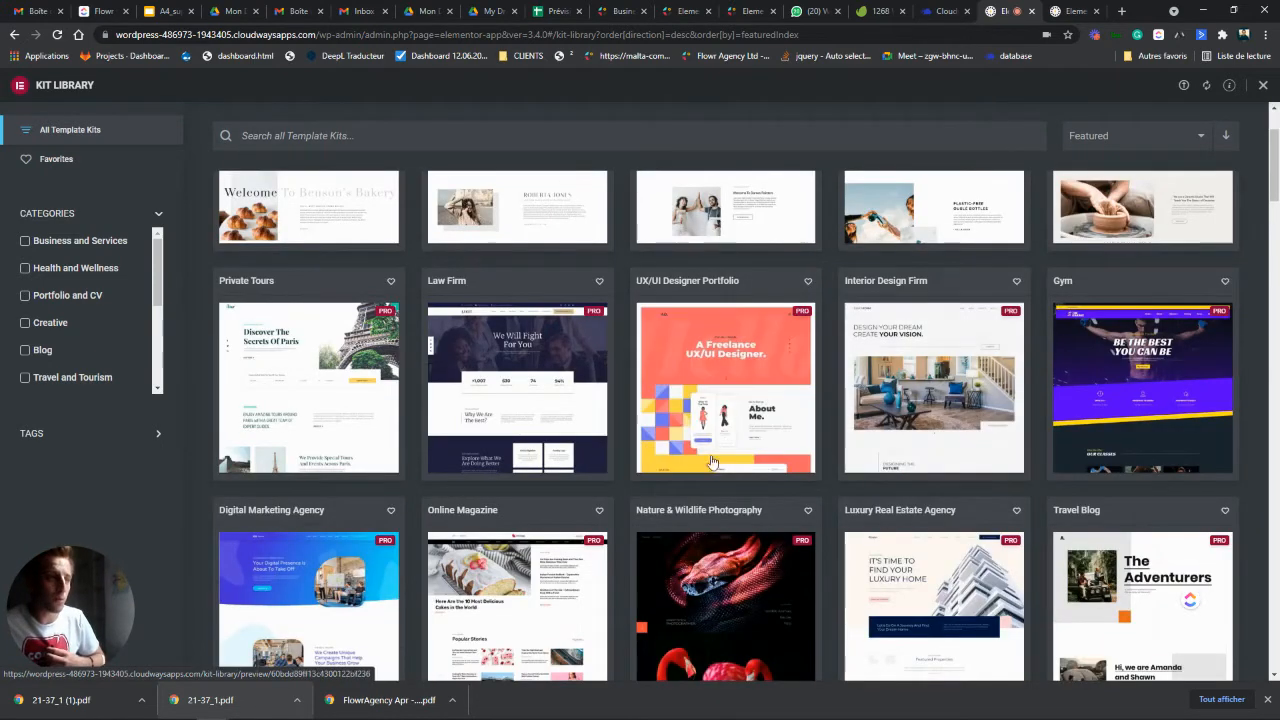
pyautogui.moveTo(716, 359)
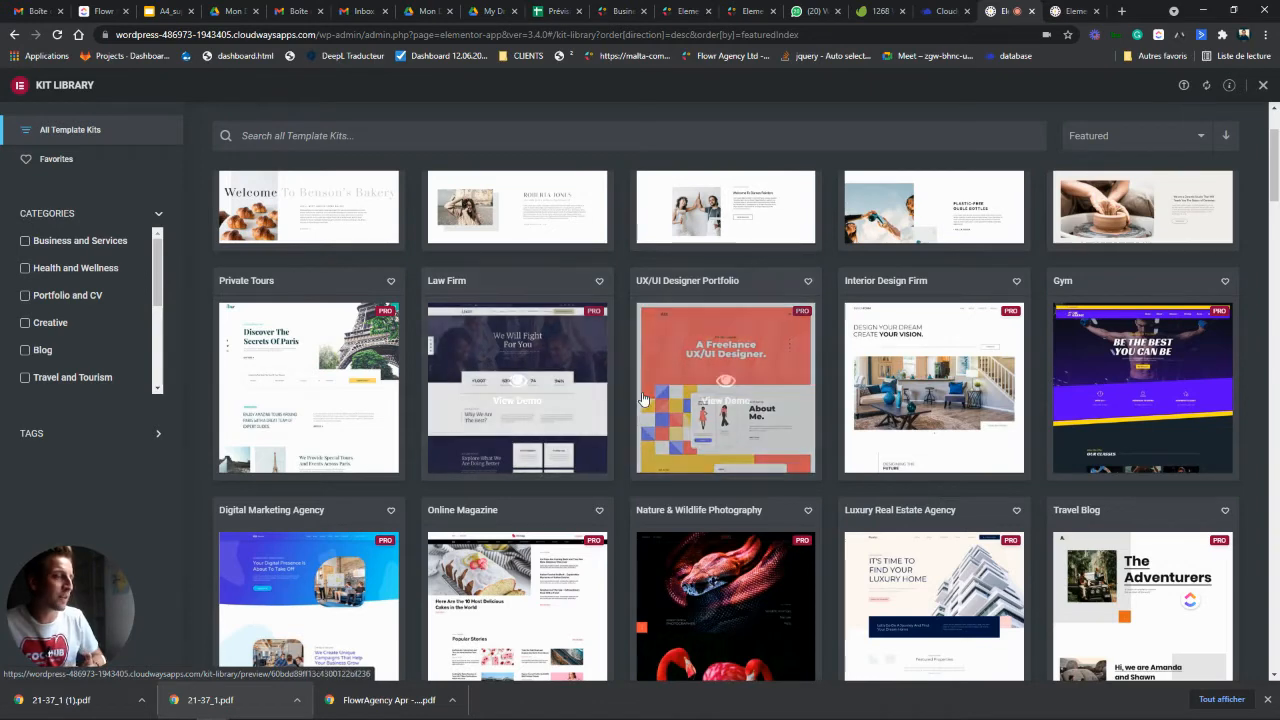
pyautogui.scroll(-5, 520, 340)
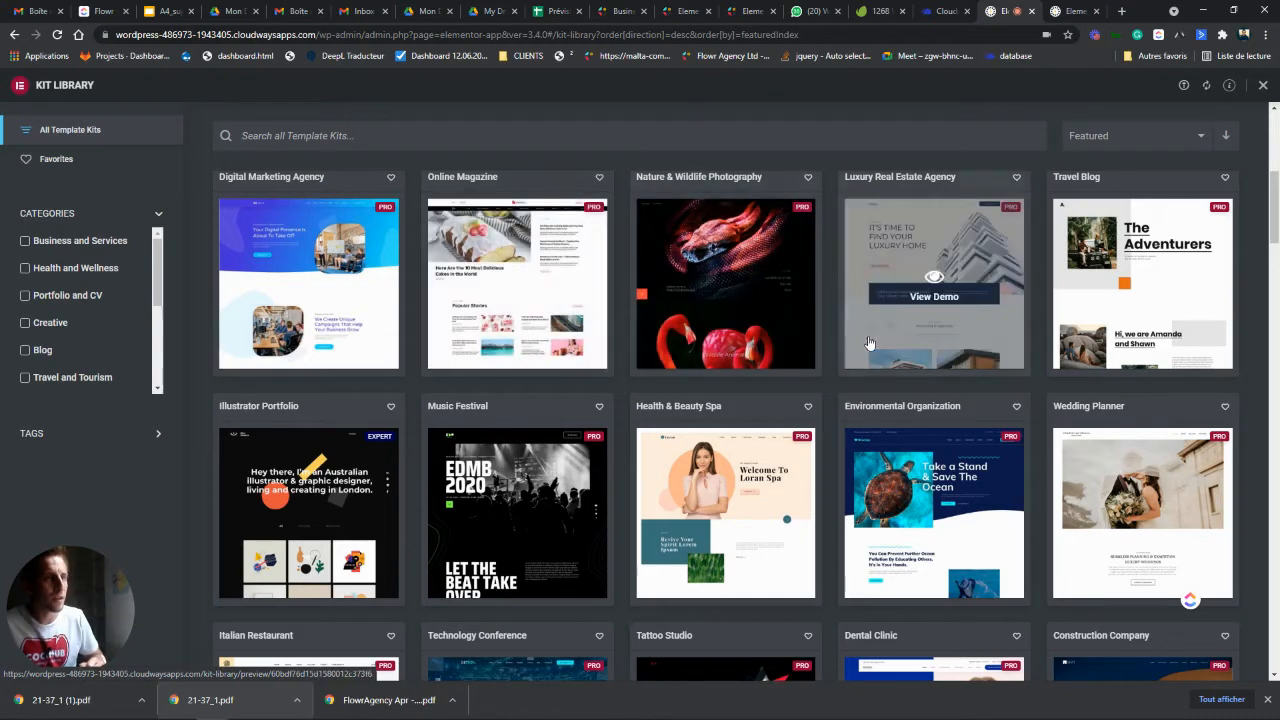
pyautogui.scroll(4, 775, 345)
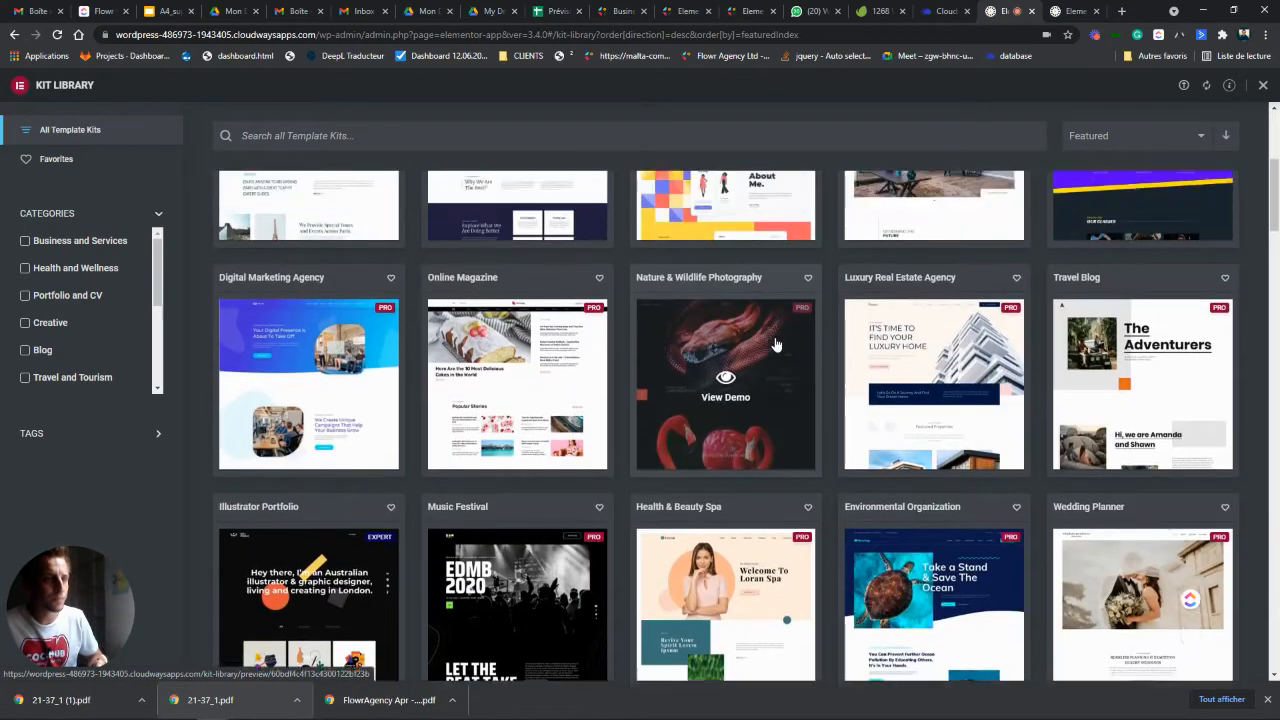
pyautogui.click(1264, 86)
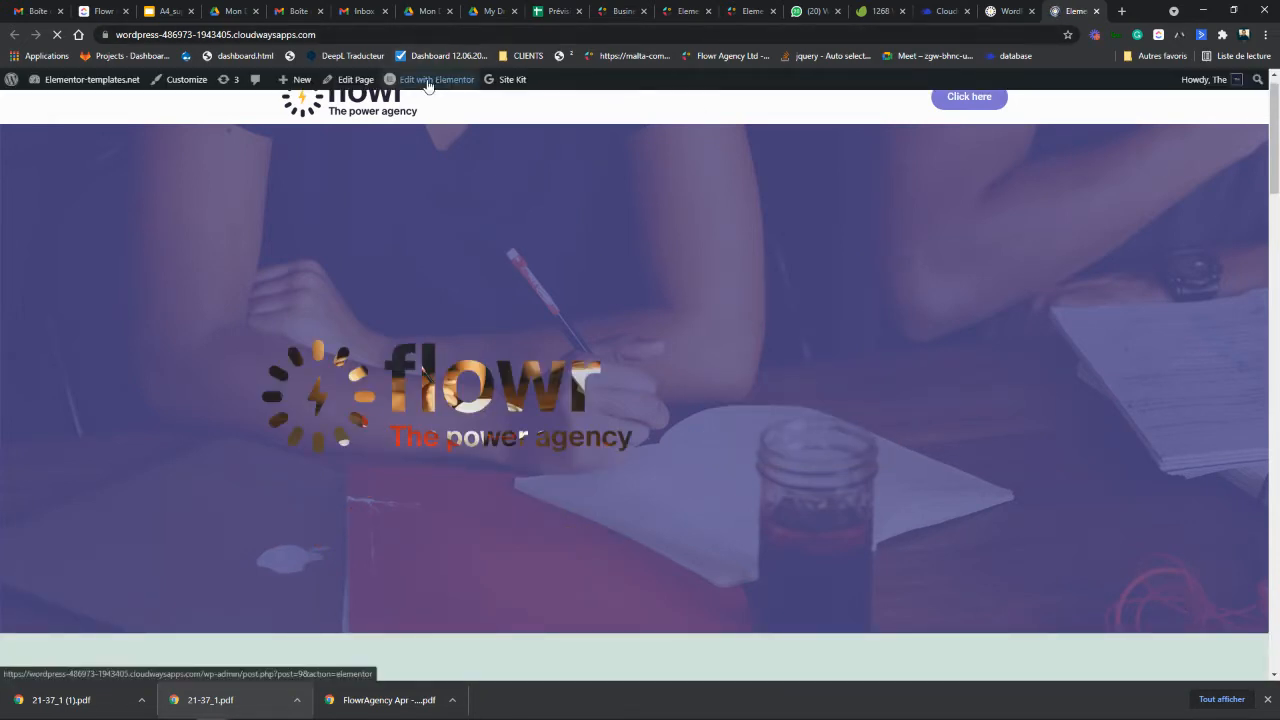
# Step: Open Elementor's Site Settings from the site's home page and review the Global Colors, Global Fonts and Site Identity sections
pyautogui.moveTo(428, 86)
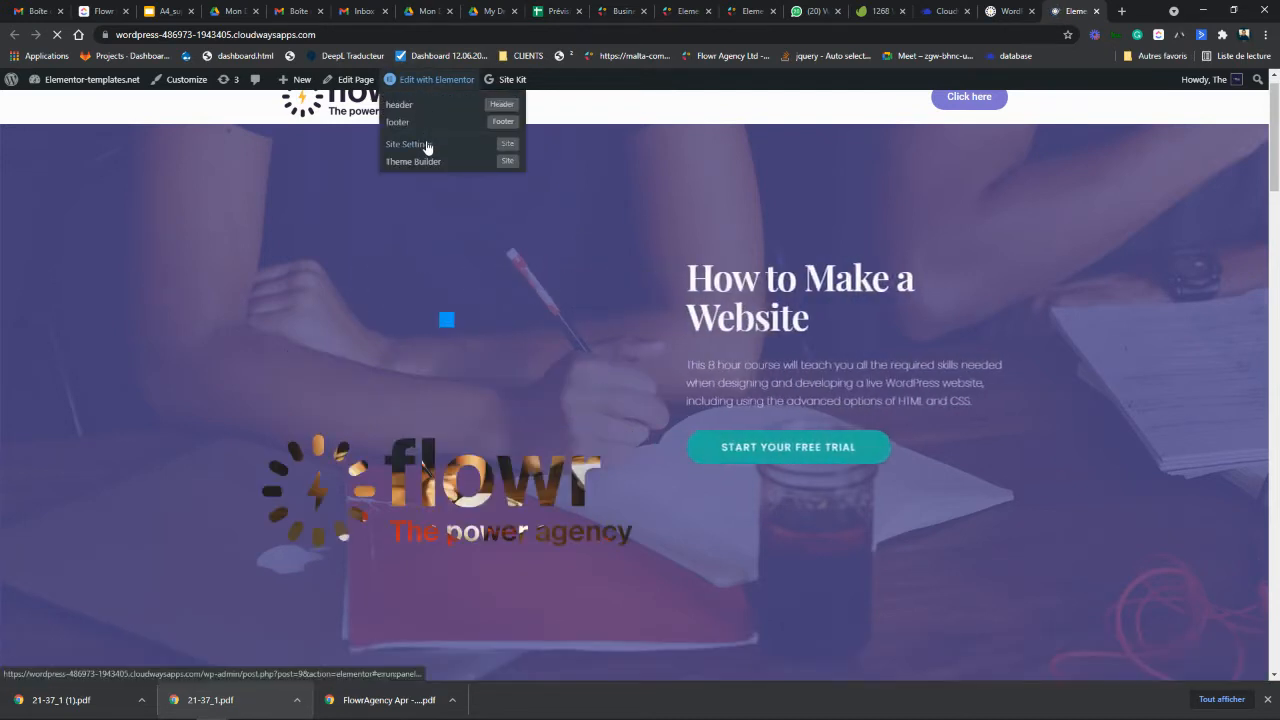
pyautogui.click(428, 146)
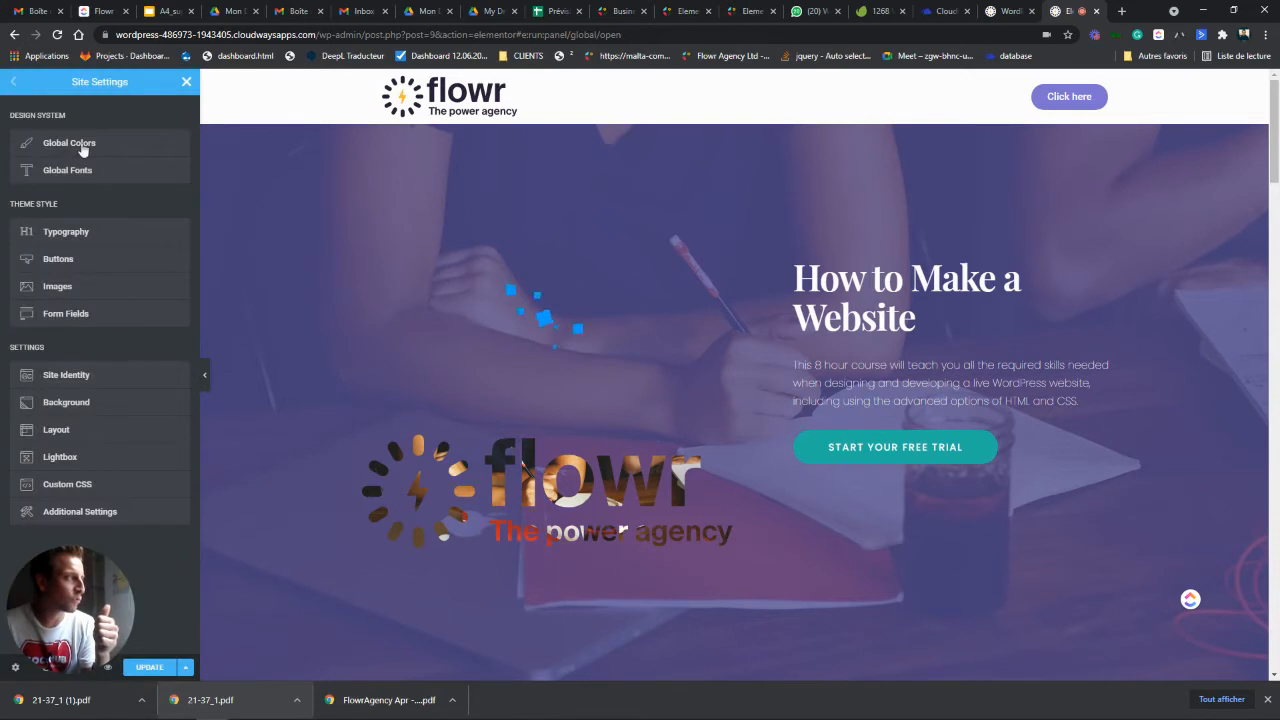
pyautogui.click(83, 146)
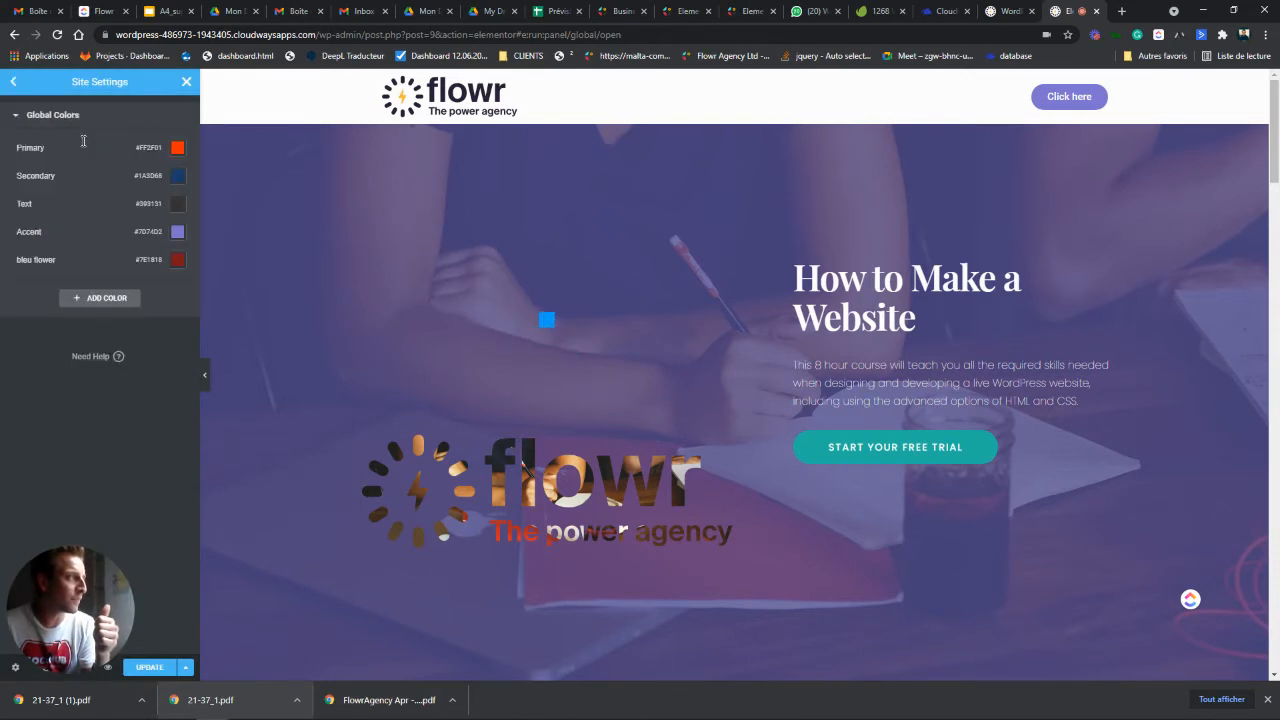
pyautogui.click(13, 84)
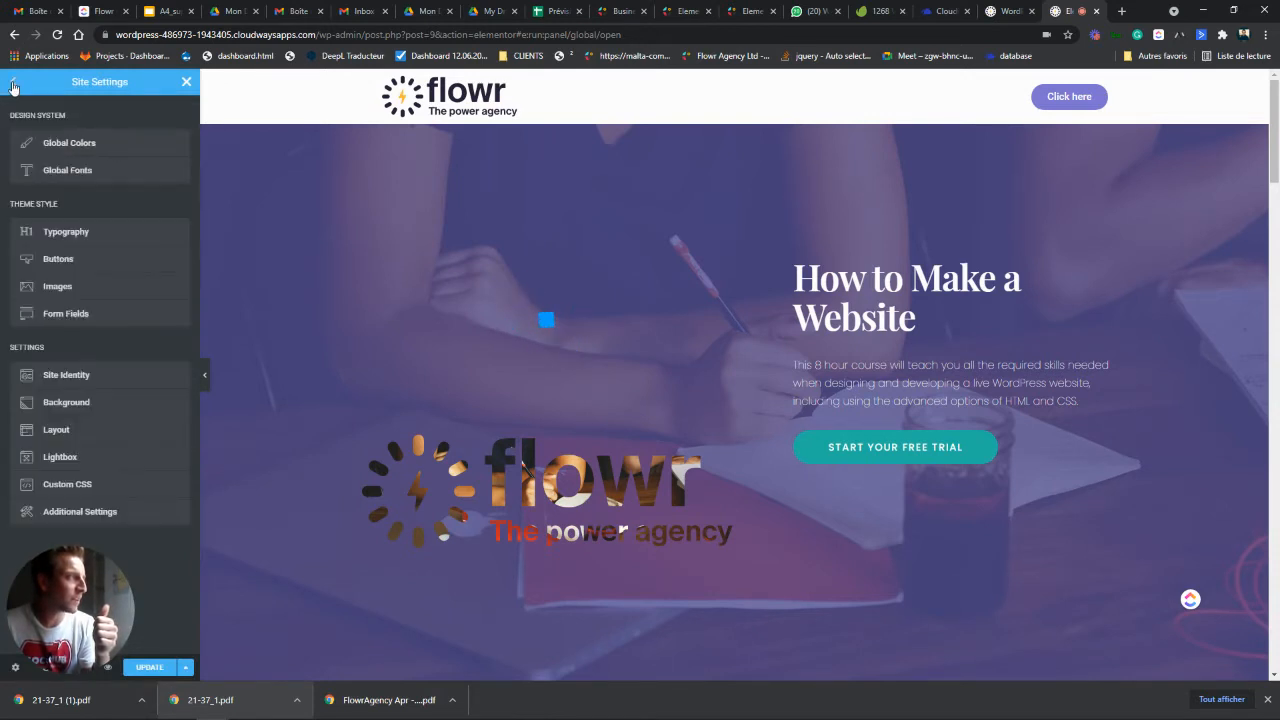
pyautogui.click(79, 175)
pyautogui.click(13, 82)
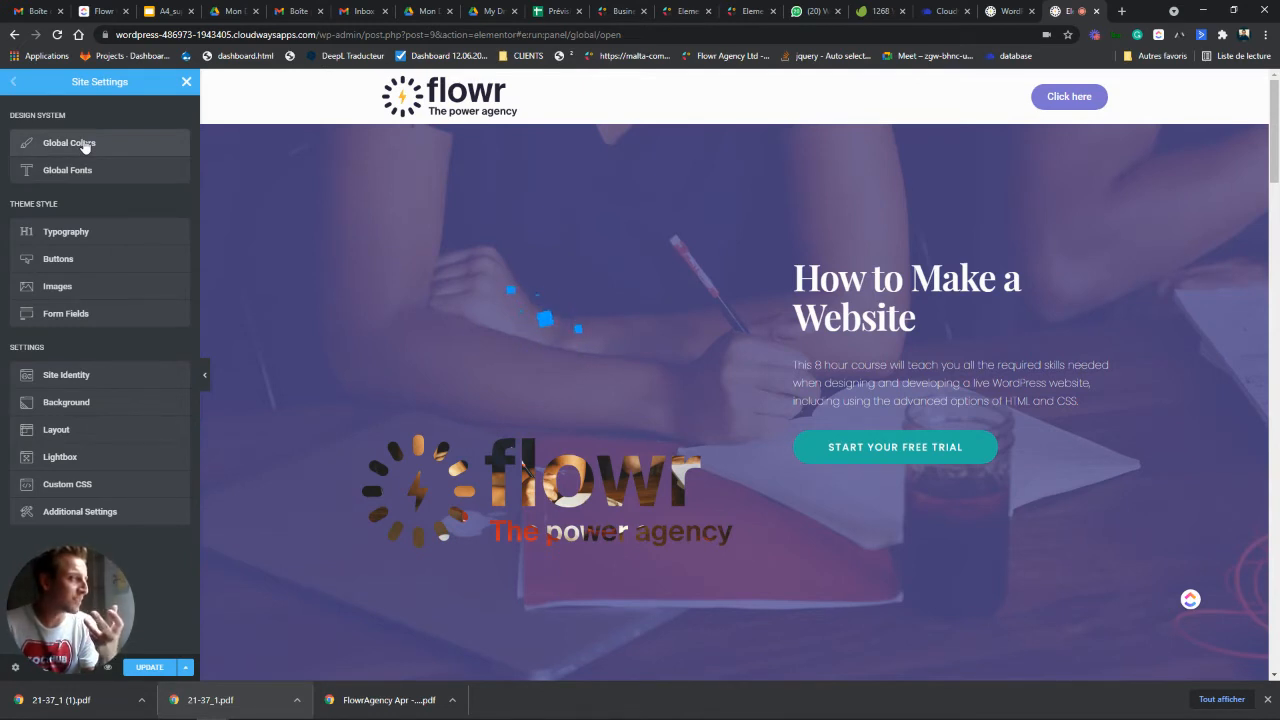
pyautogui.scroll(-3, 838, 361)
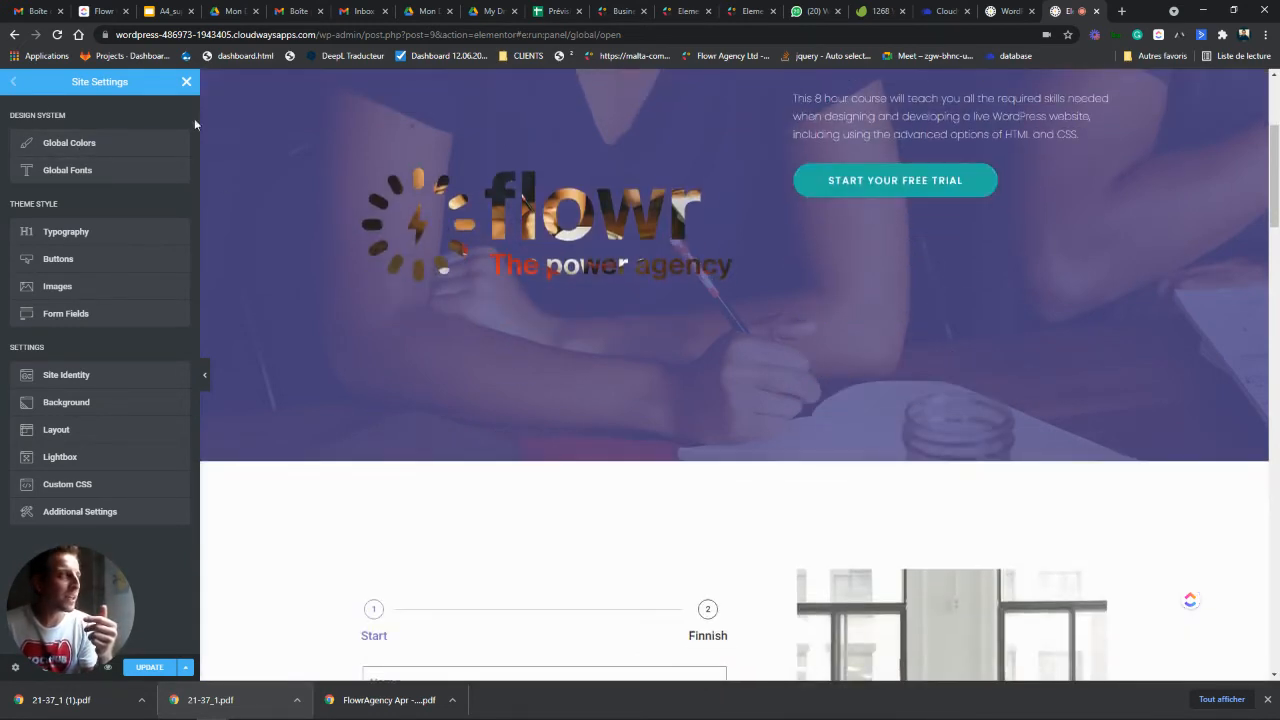
pyautogui.scroll(-2, 434, 282)
pyautogui.click(66, 374)
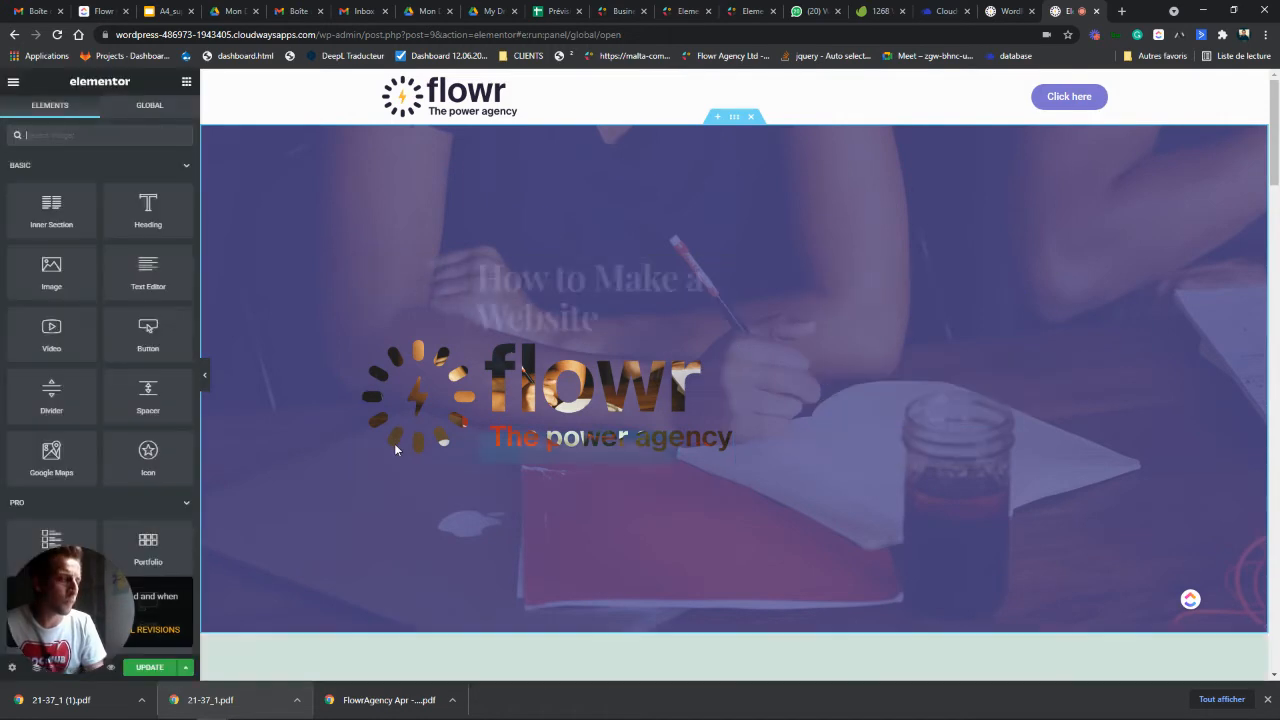
# Step: Return to the WordPress admin and open the template kit import page from Elementor's Kit Library
pyautogui.click(997, 10)
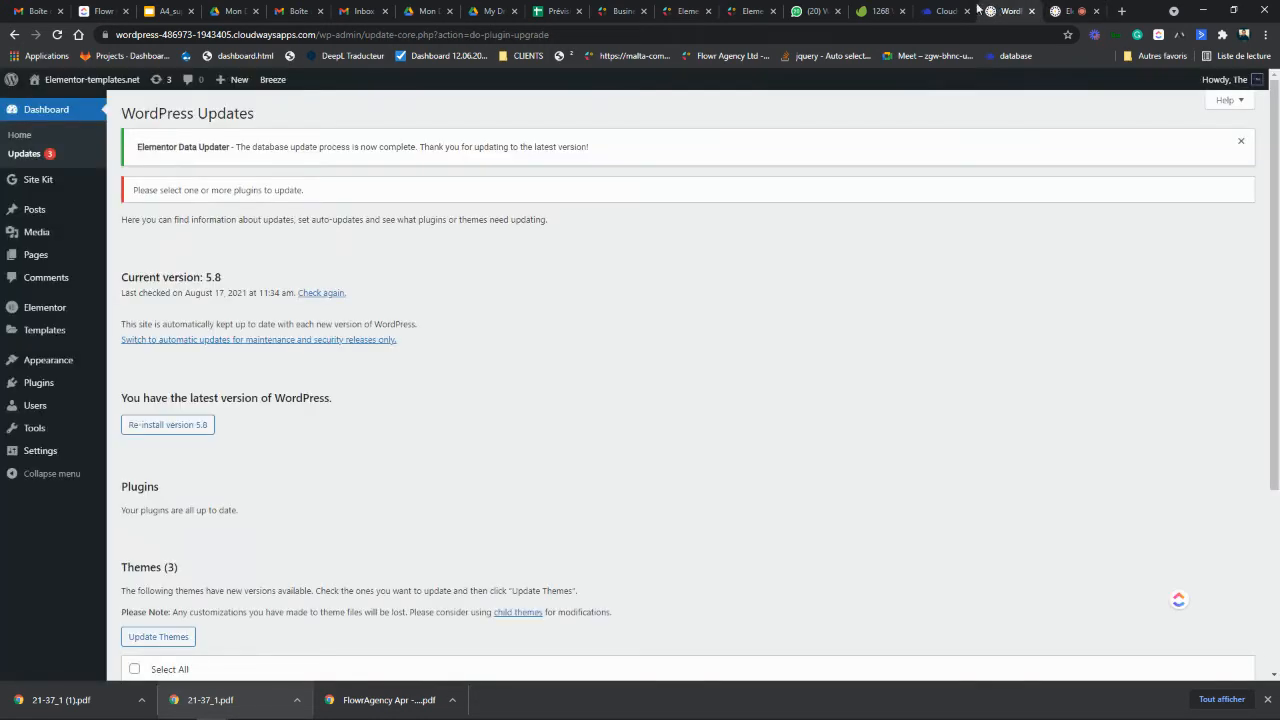
pyautogui.moveTo(80, 330)
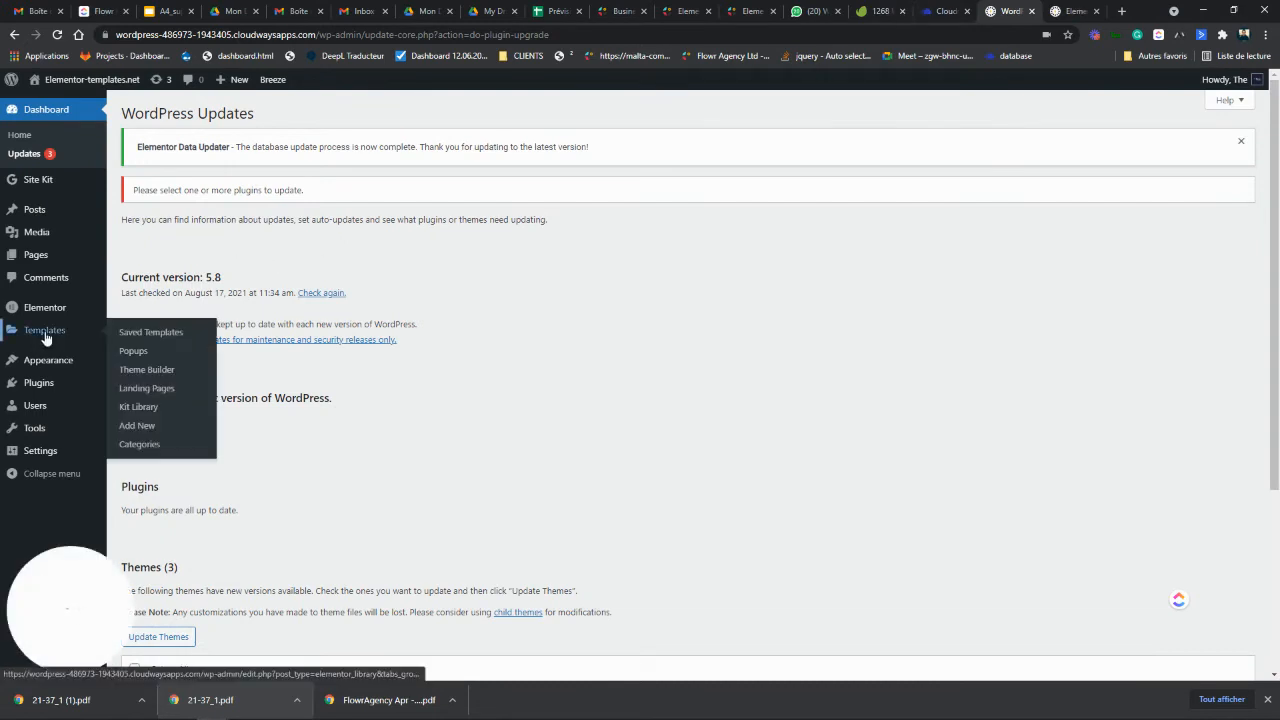
pyautogui.click(145, 408)
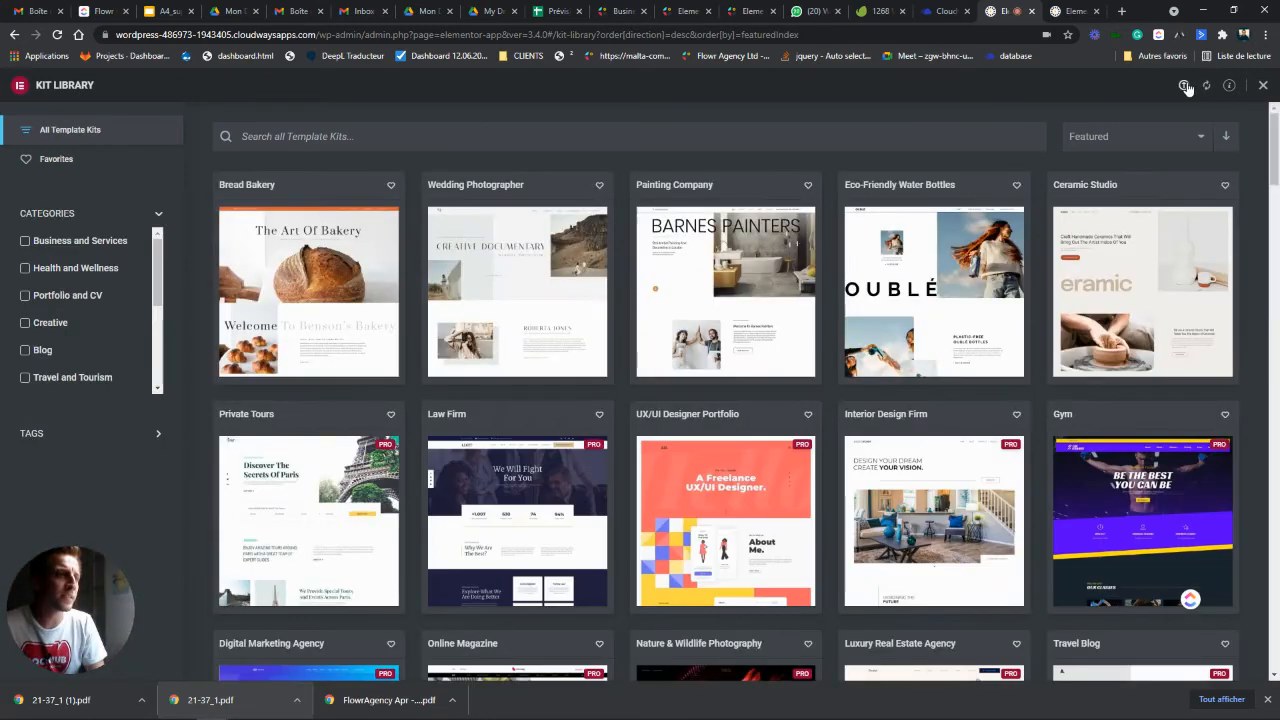
pyautogui.click(1184, 86)
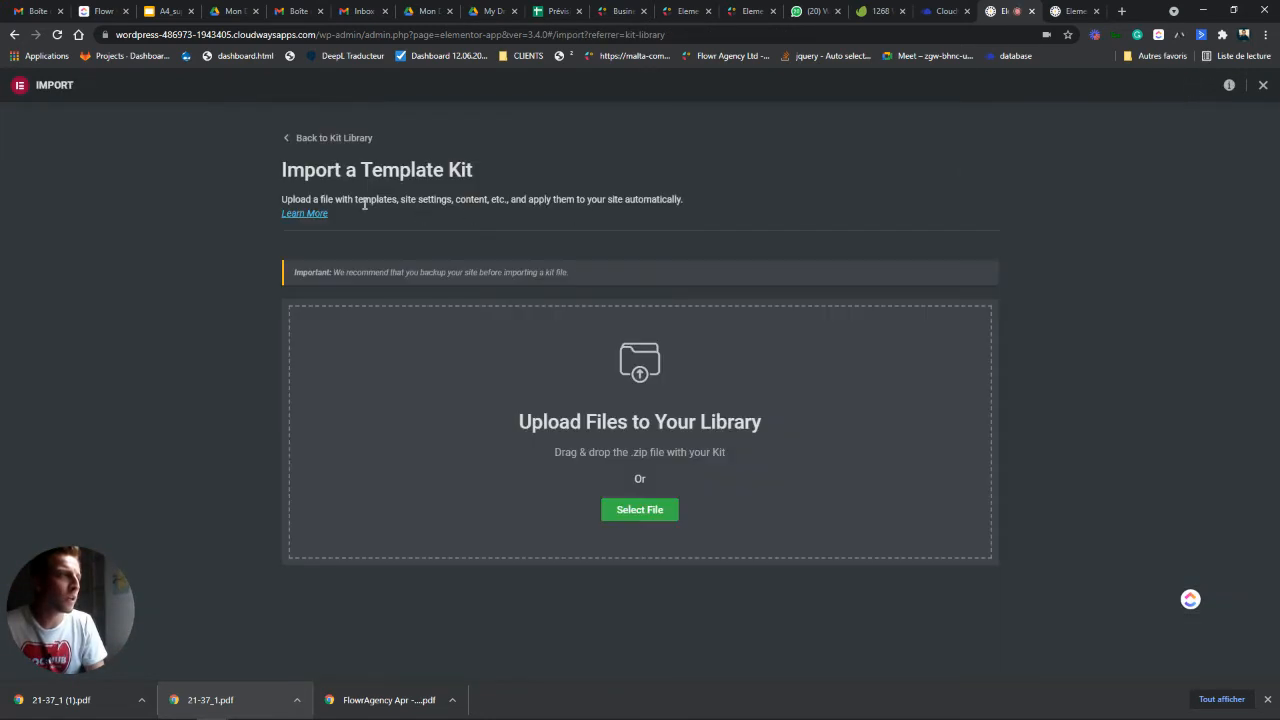
pyautogui.click(337, 141)
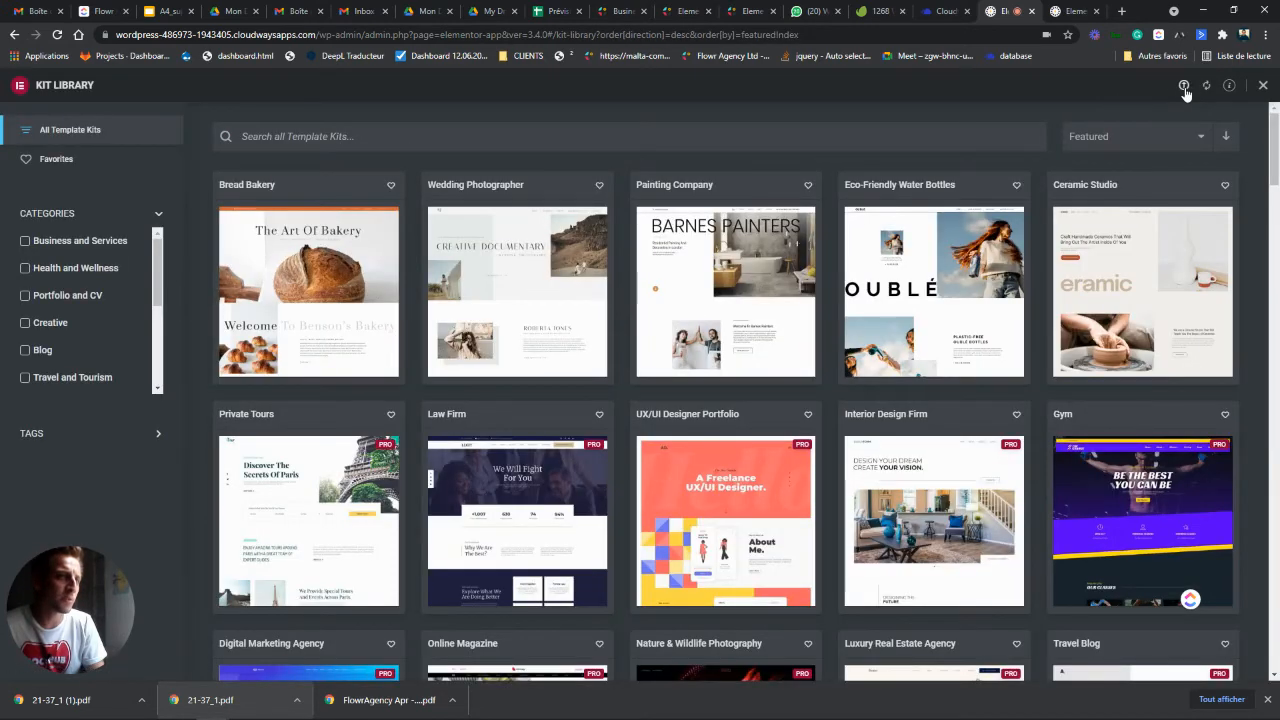
pyautogui.click(1184, 87)
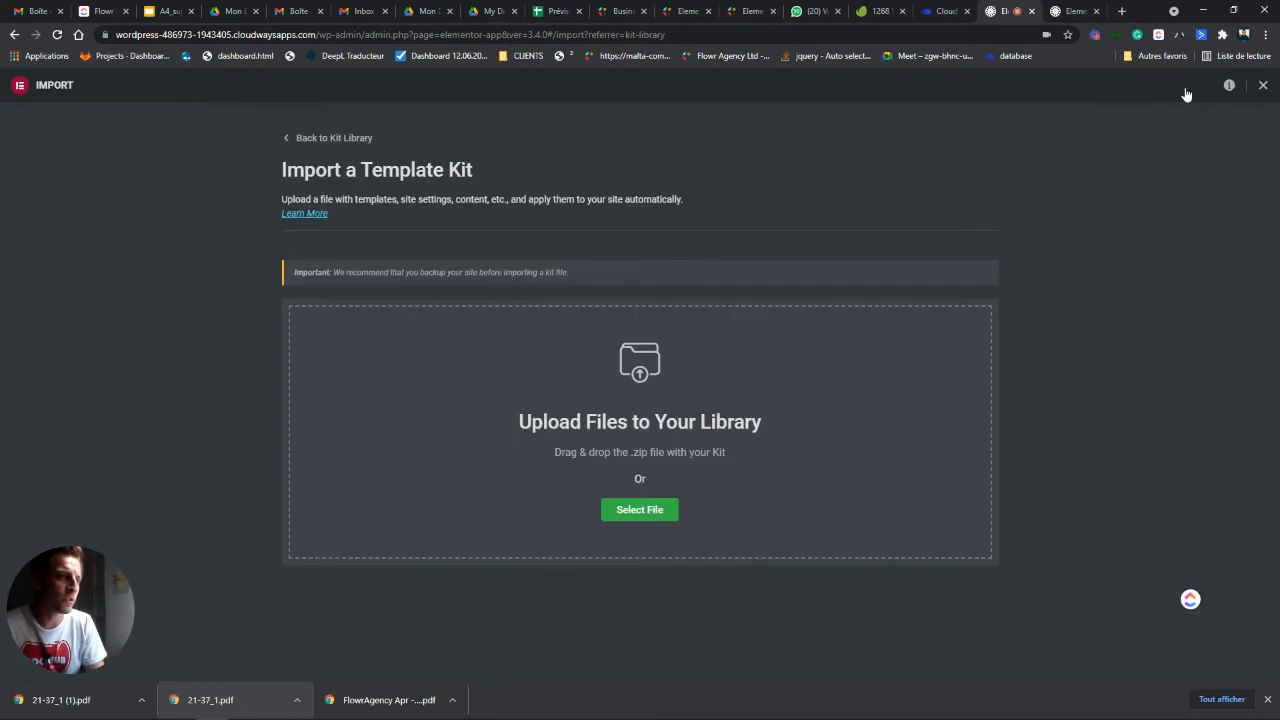
# Step: Import the digital marketing Elementor template kit zip from the DOWNLOADS folder, including both Templates and Site Settings
pyautogui.click(631, 515)
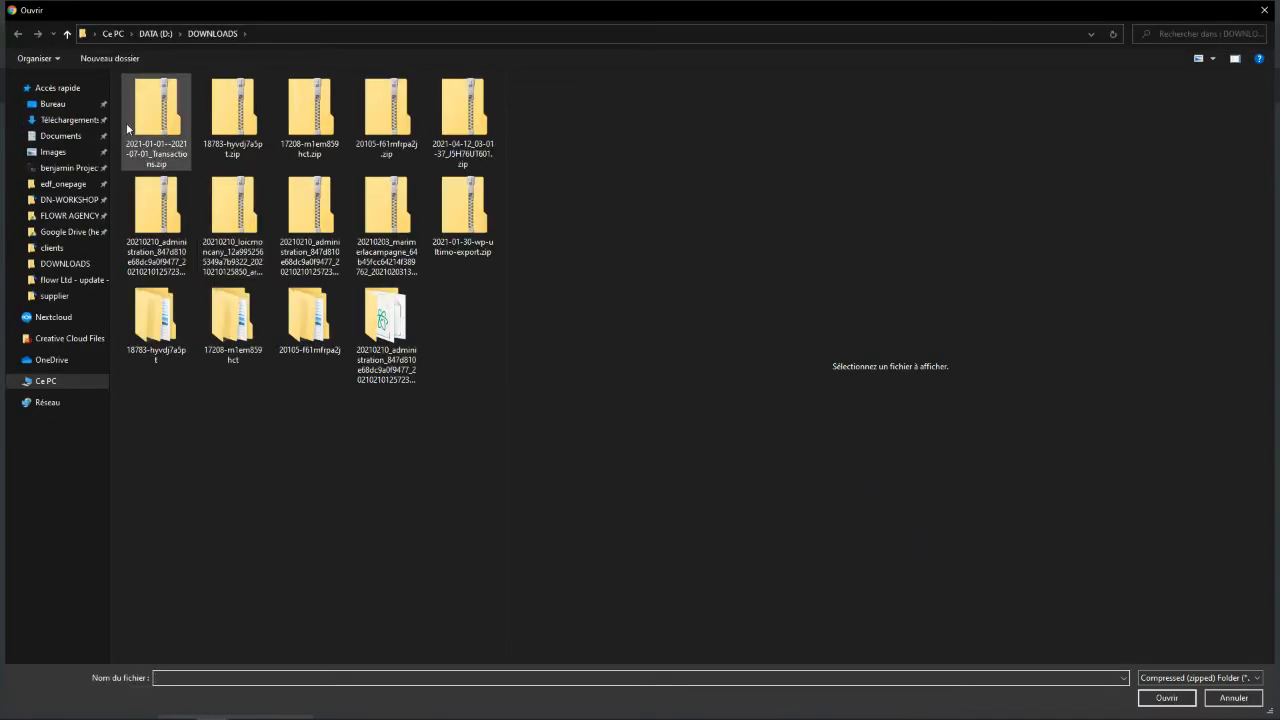
pyautogui.click(170, 120)
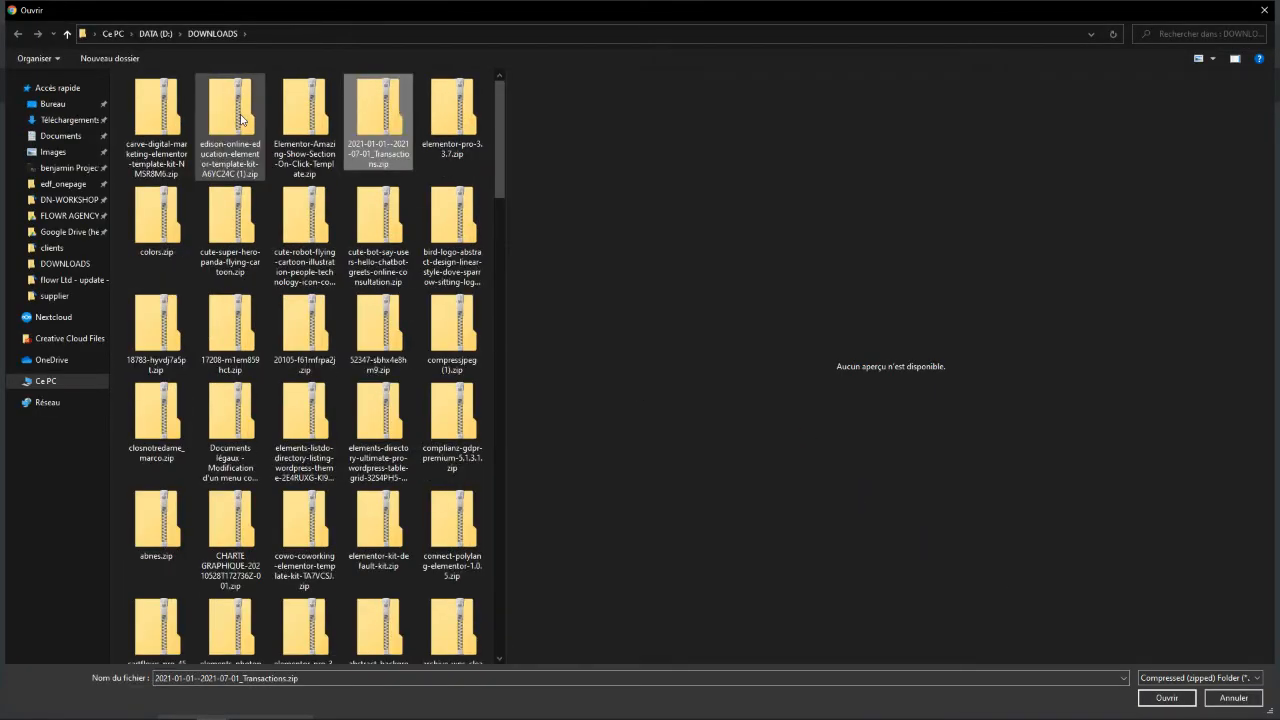
pyautogui.click(155, 122)
pyautogui.doubleClick(155, 122)
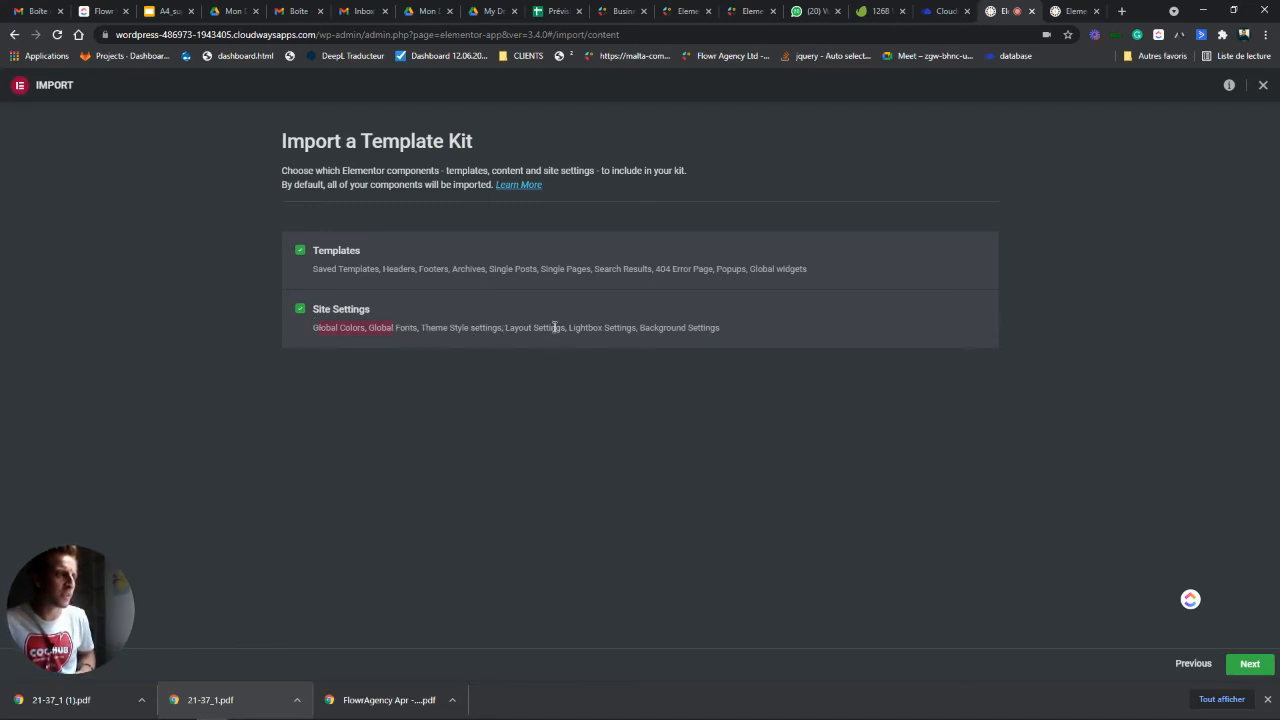
pyautogui.click(1257, 665)
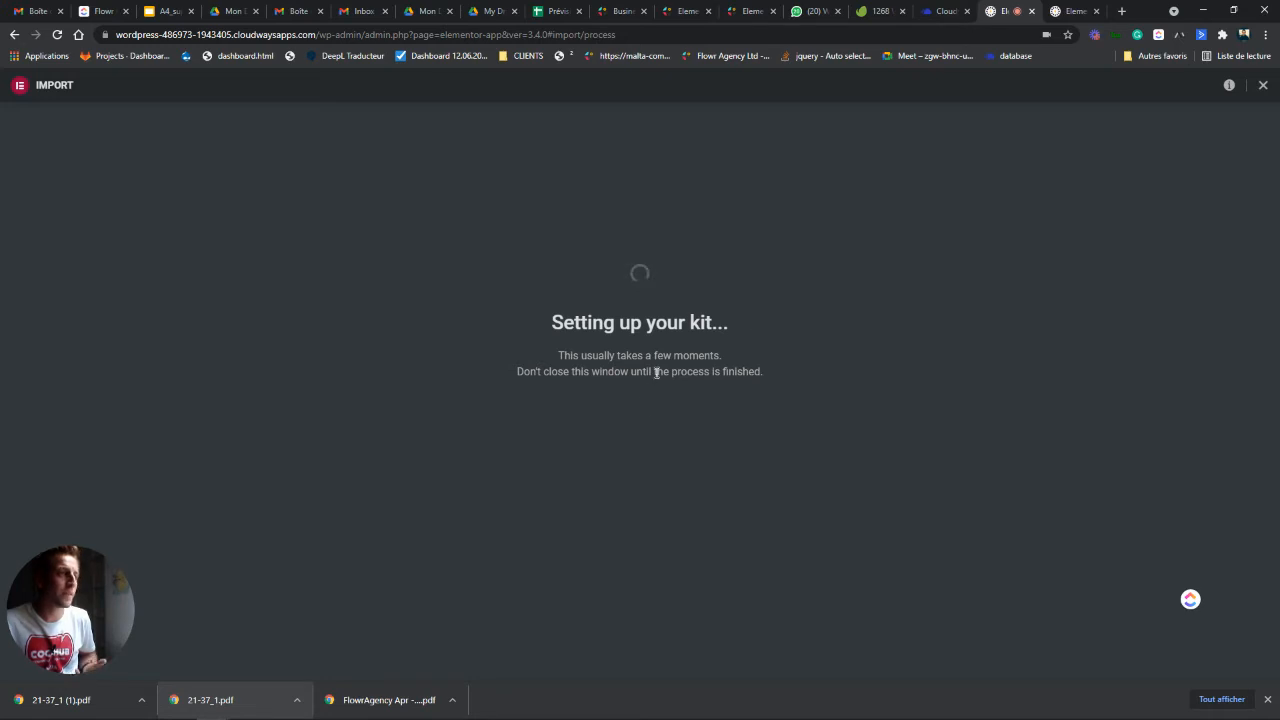
# Step: Open the site's home page in a new browser tab using the domain from the Elementor editor's address
pyautogui.click(1081, 11)
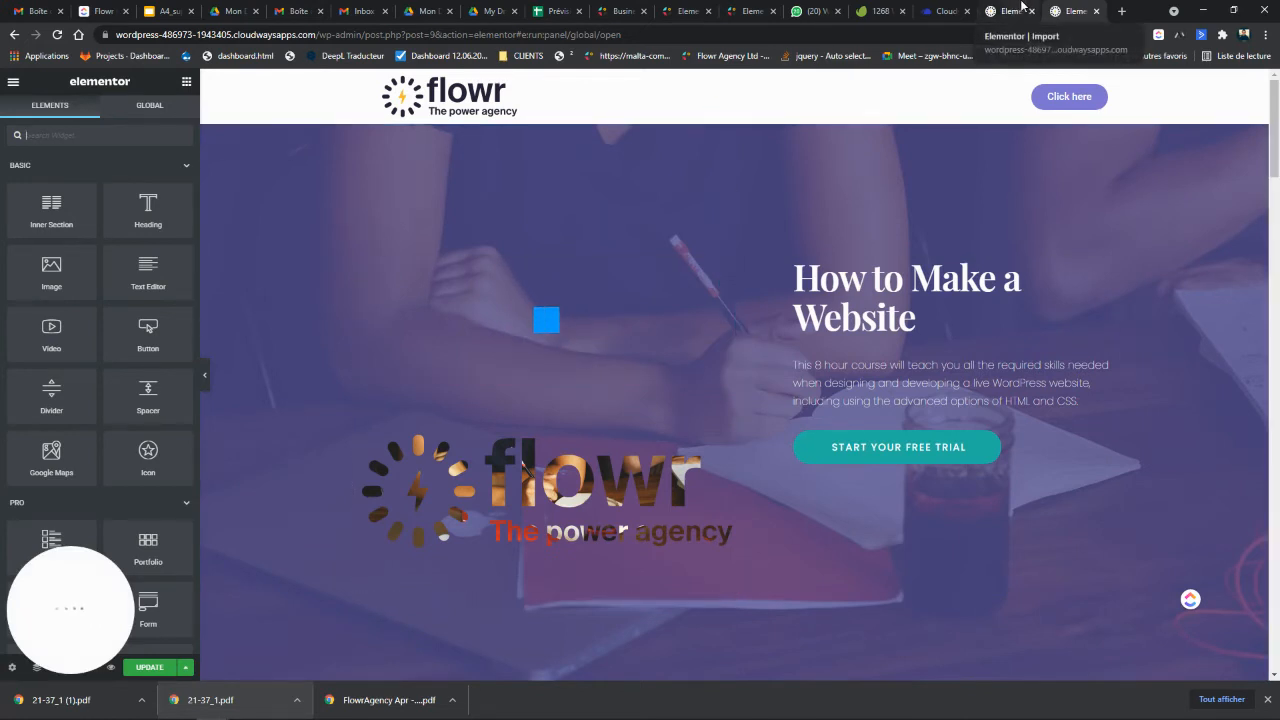
pyautogui.click(317, 40)
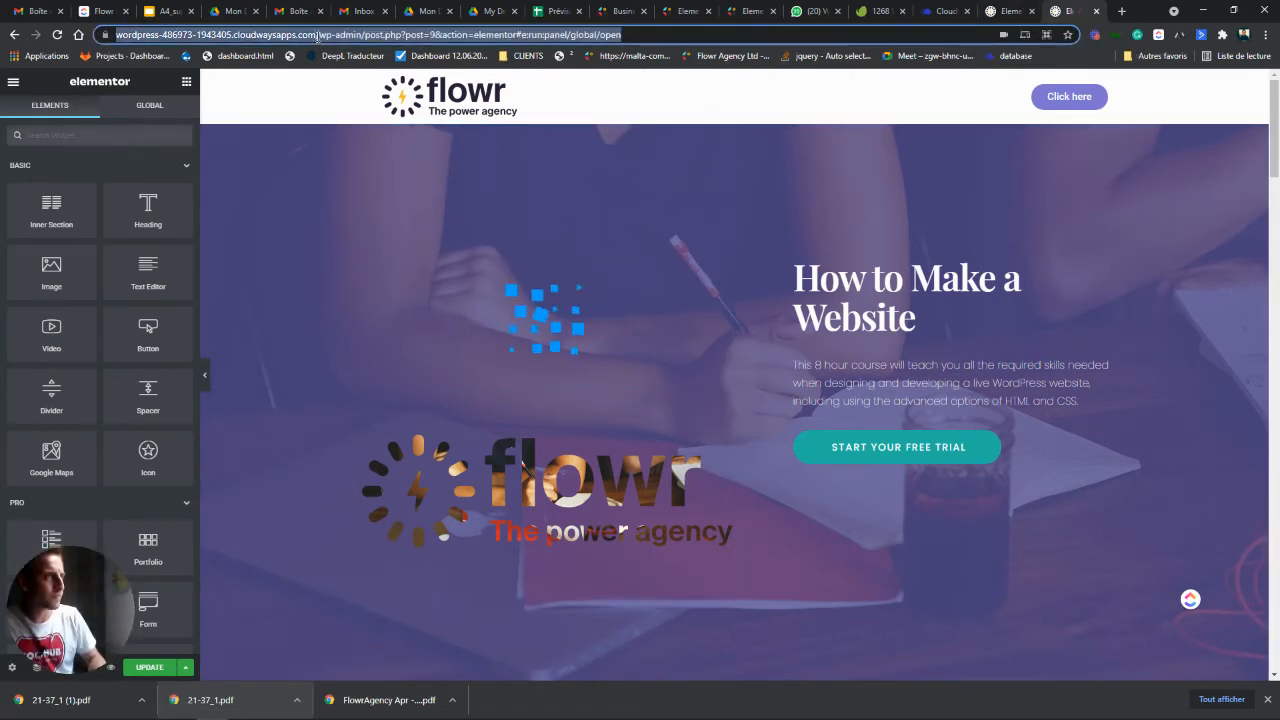
pyautogui.click(318, 38)
pyautogui.moveTo(347, 36); pyautogui.dragTo(3, 40)
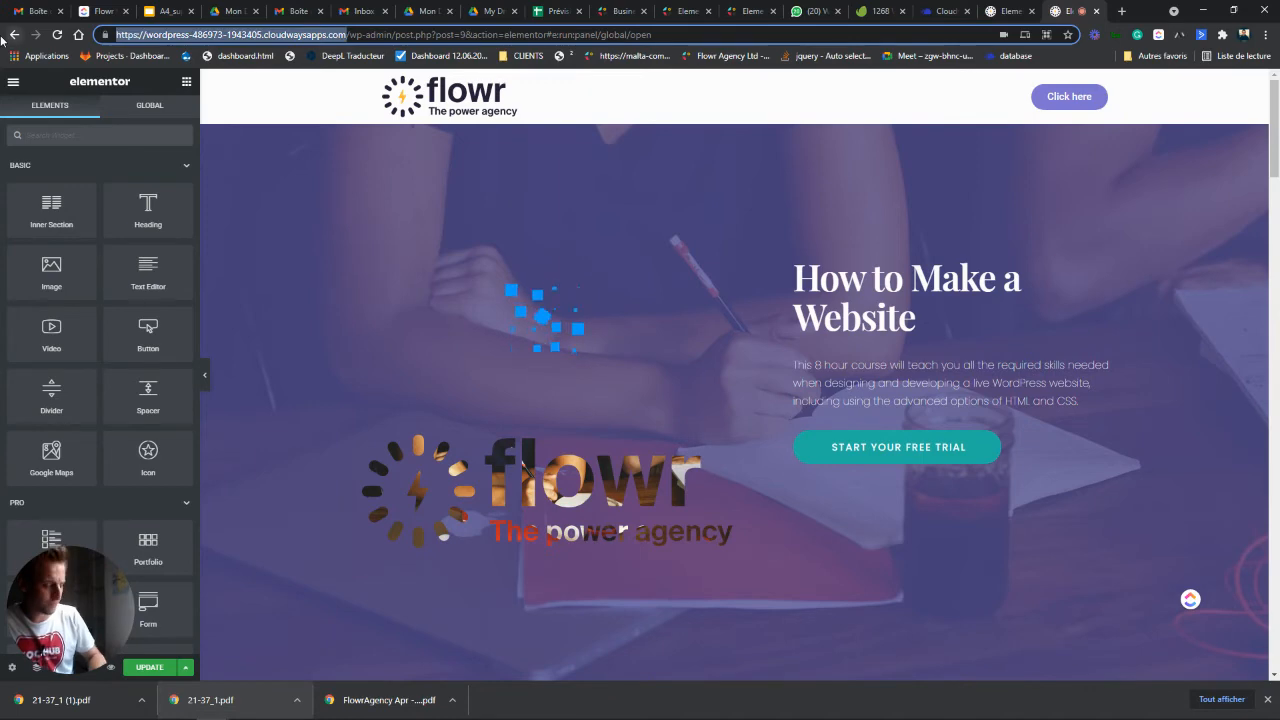
pyautogui.hotkey('ctrl', 'c')
pyautogui.hotkey('ctrl', 't')
pyautogui.hotkey('ctrl', 'v')
pyautogui.press('Return')
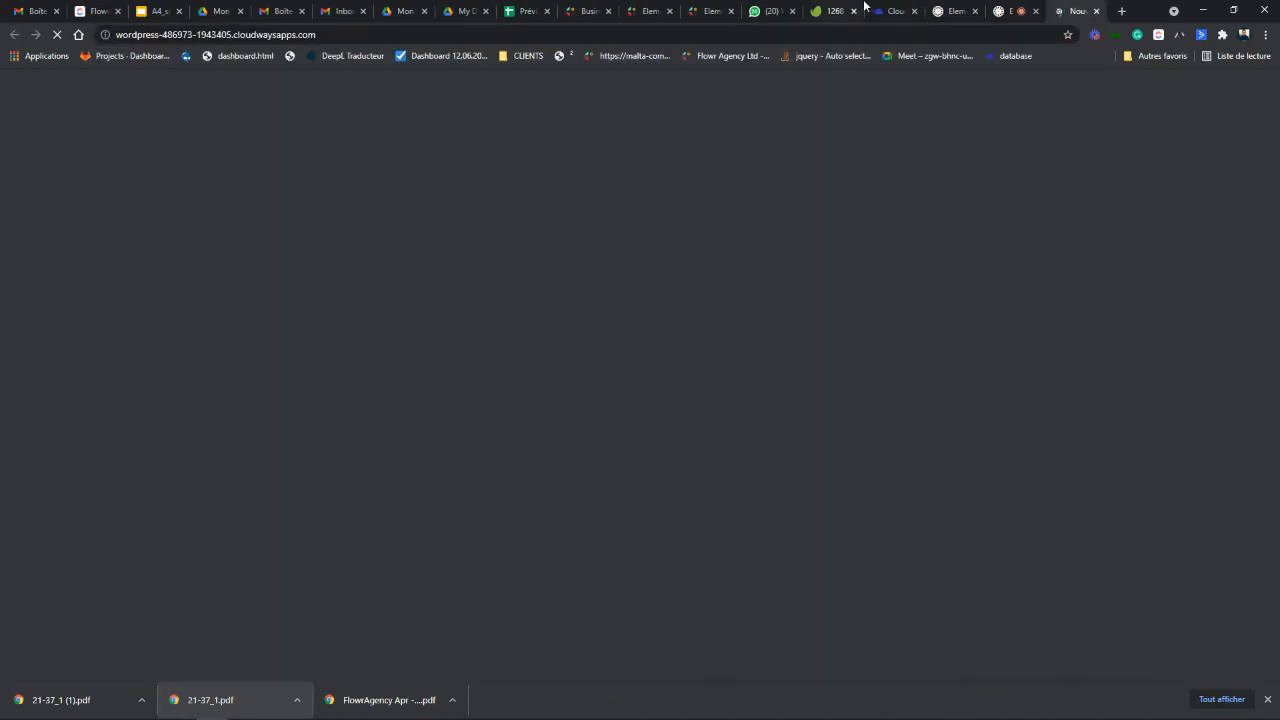
# Step: Check the kit import's progress and inspect the home page for changes to its buttons and text styles
pyautogui.click(955, 13)
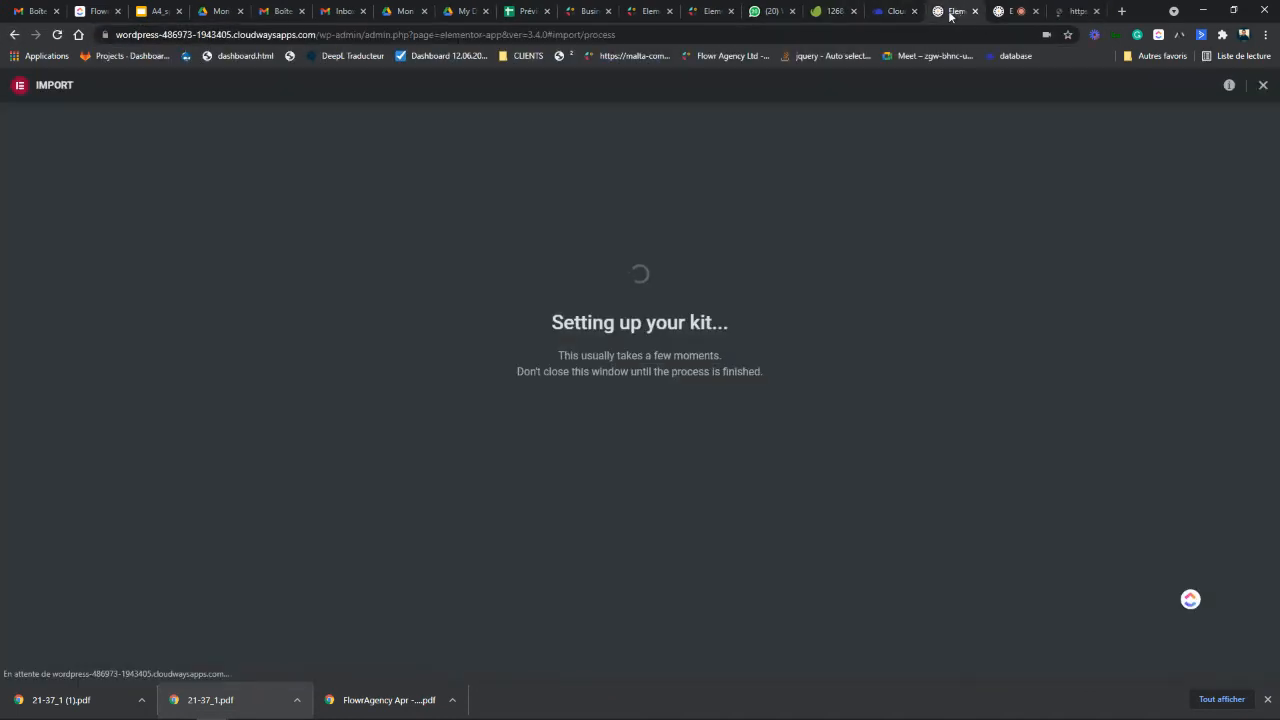
pyautogui.click(1074, 11)
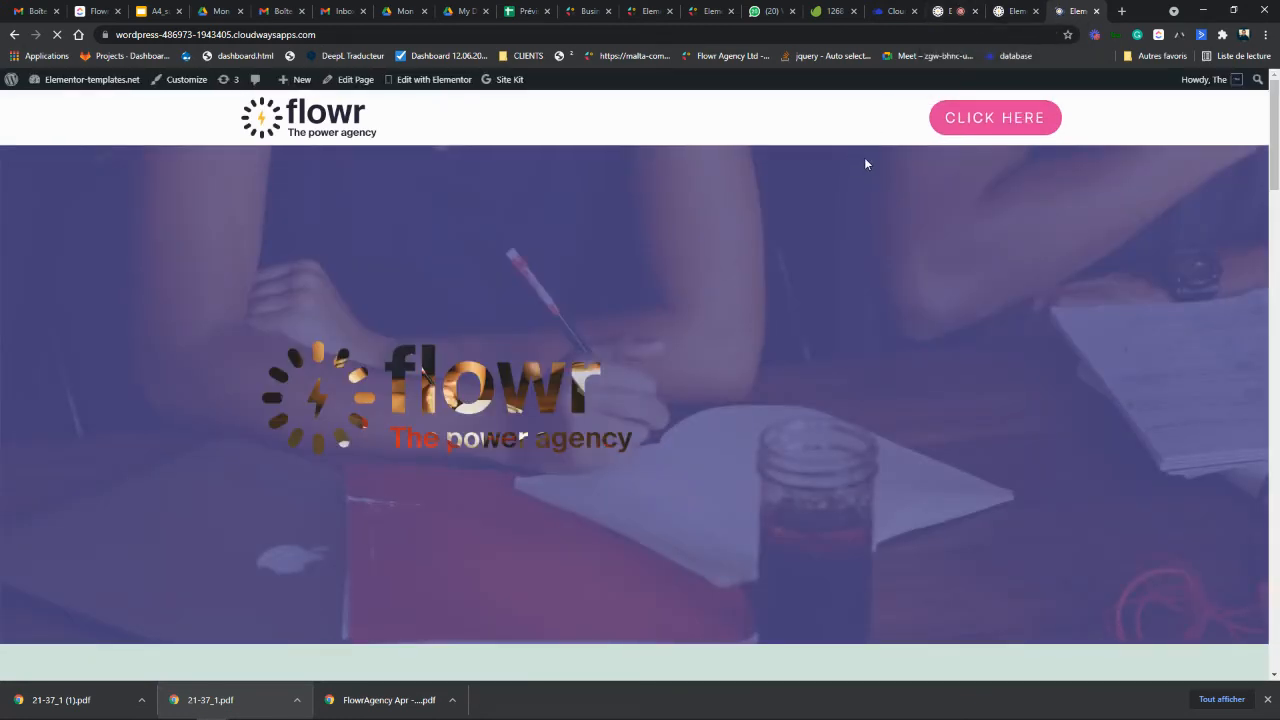
pyautogui.click(939, 11)
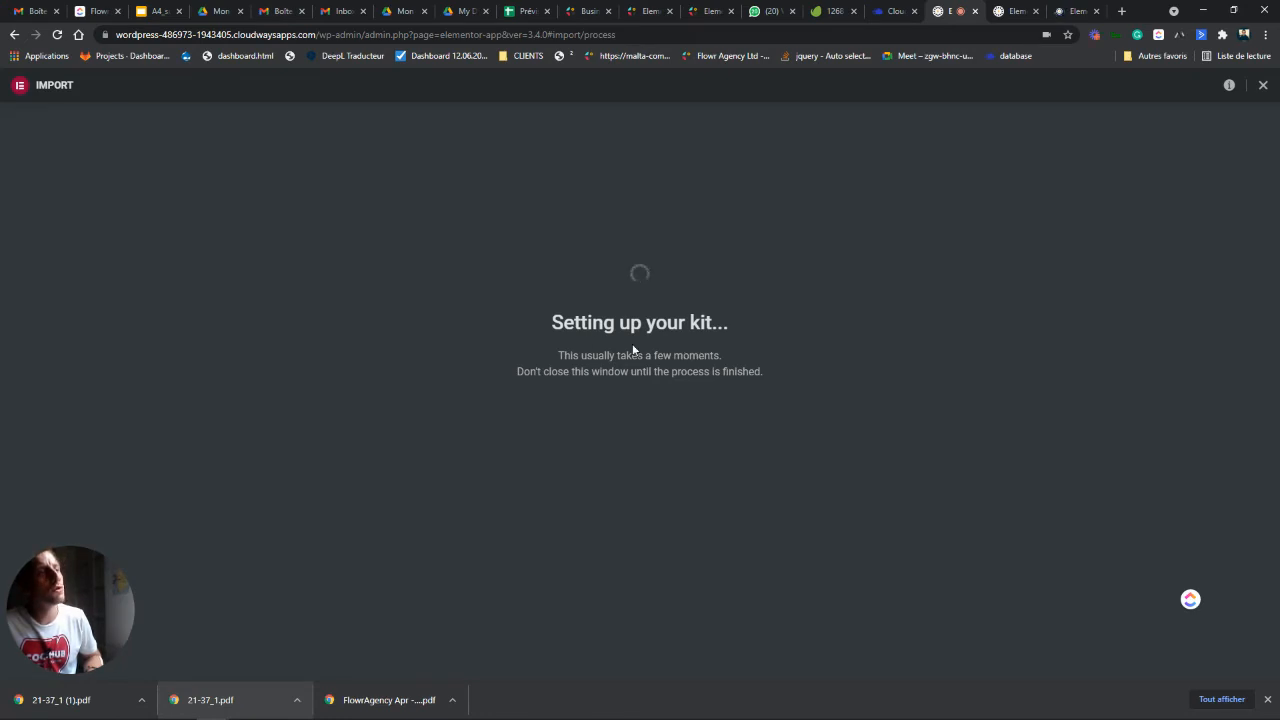
pyautogui.click(1077, 17)
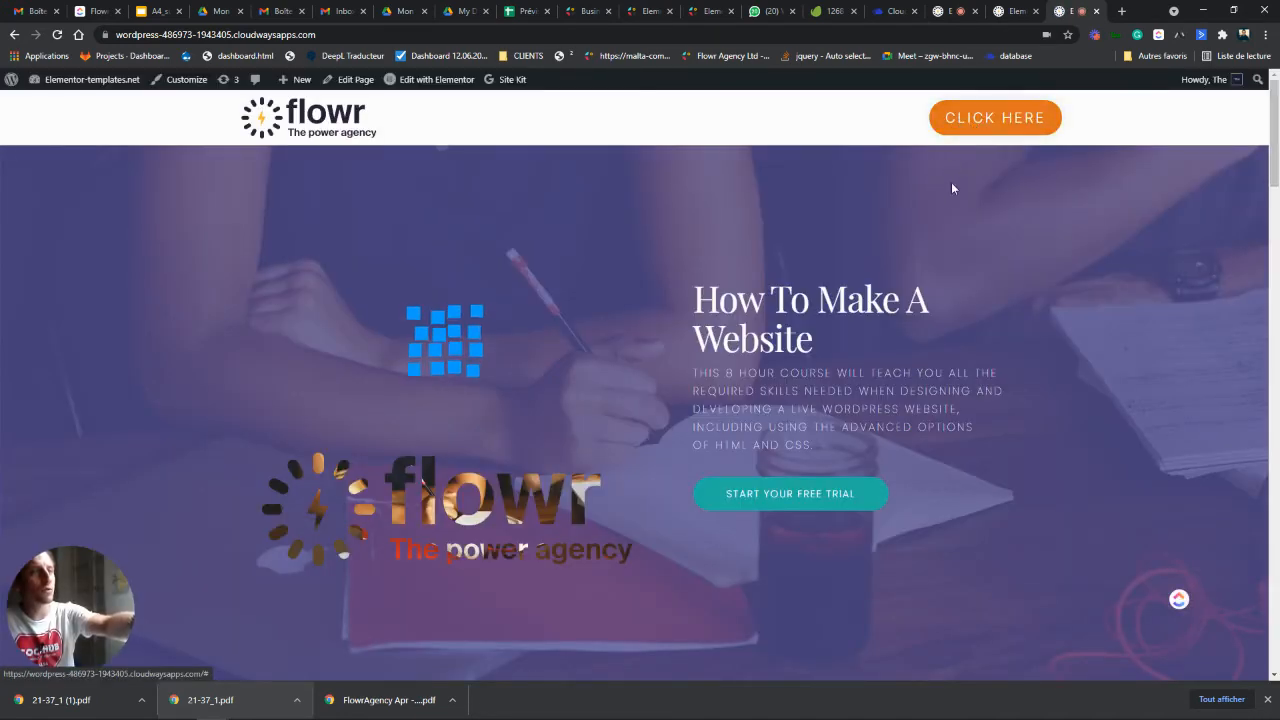
# Step: Examine the live home page down to its footer for changes to headings, text and button styles
pyautogui.scroll(-3, 945, 192)
pyautogui.scroll(3, 932, 222)
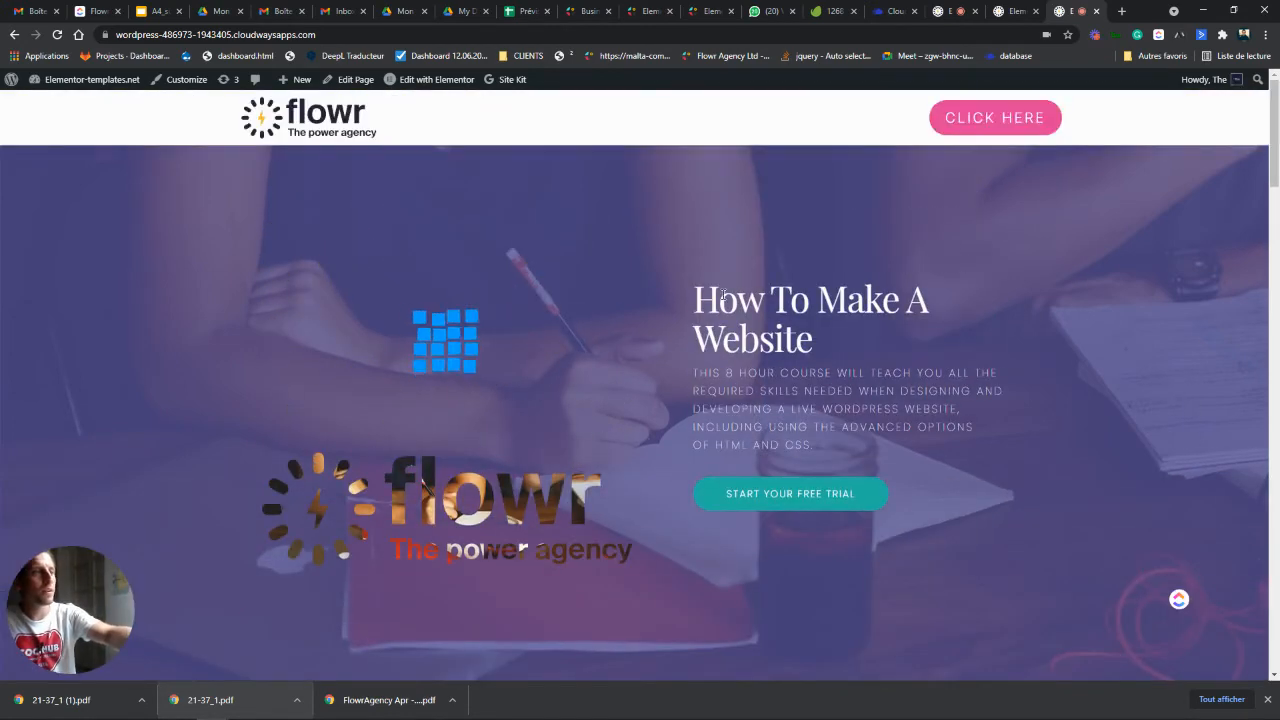
pyautogui.moveTo(718, 298); pyautogui.dragTo(795, 368)
pyautogui.scroll(-8, 865, 517)
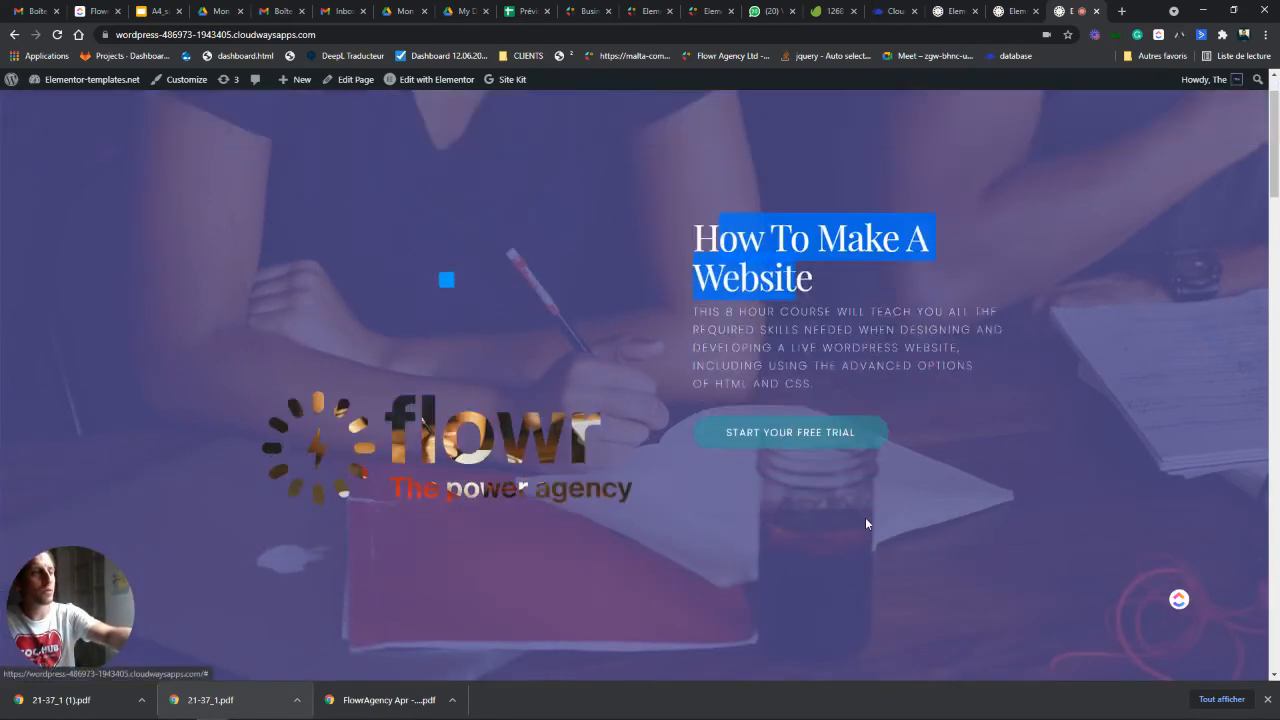
pyautogui.scroll(-3, 869, 505)
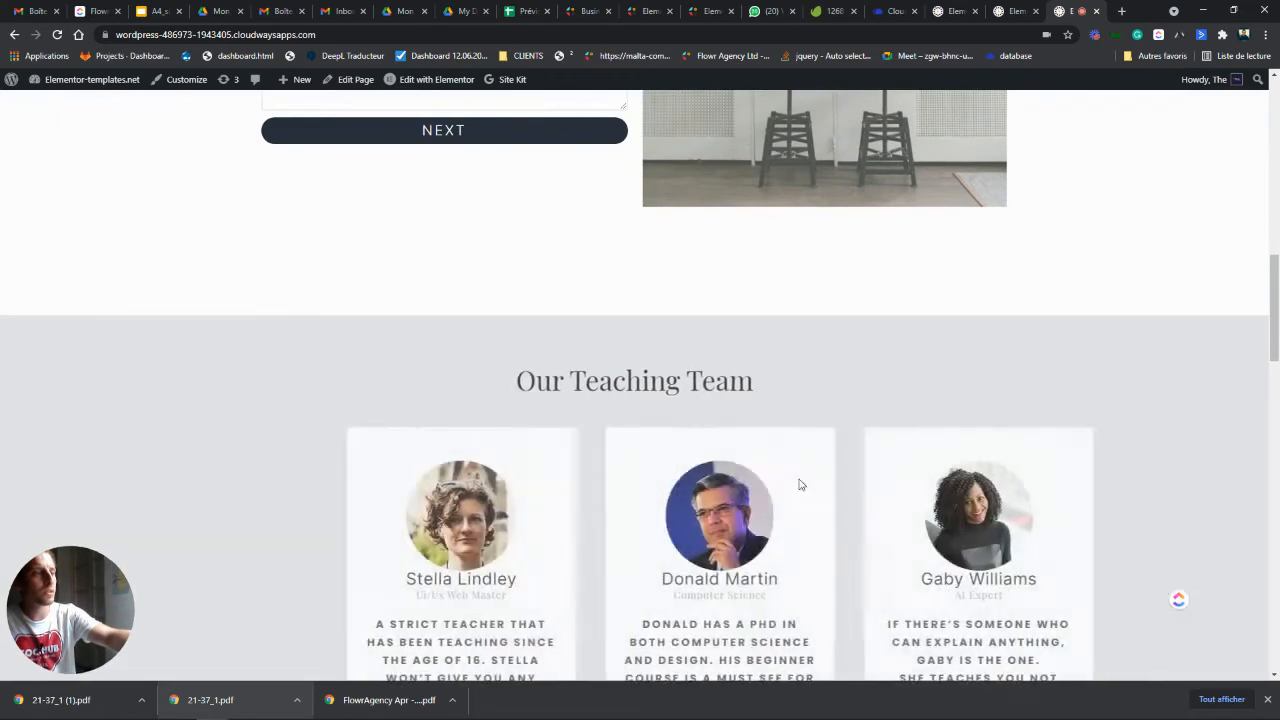
pyautogui.scroll(-3, 800, 486)
pyautogui.scroll(-12, 494, 361)
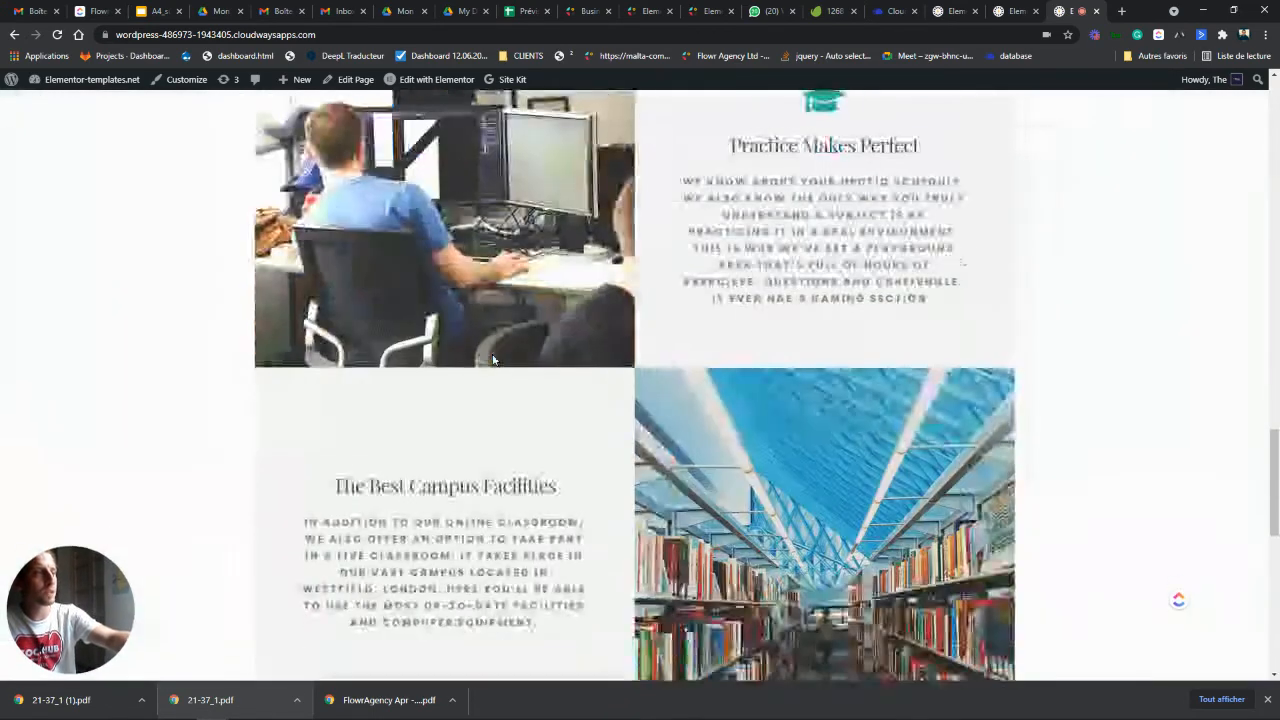
pyautogui.scroll(-4, 496, 360)
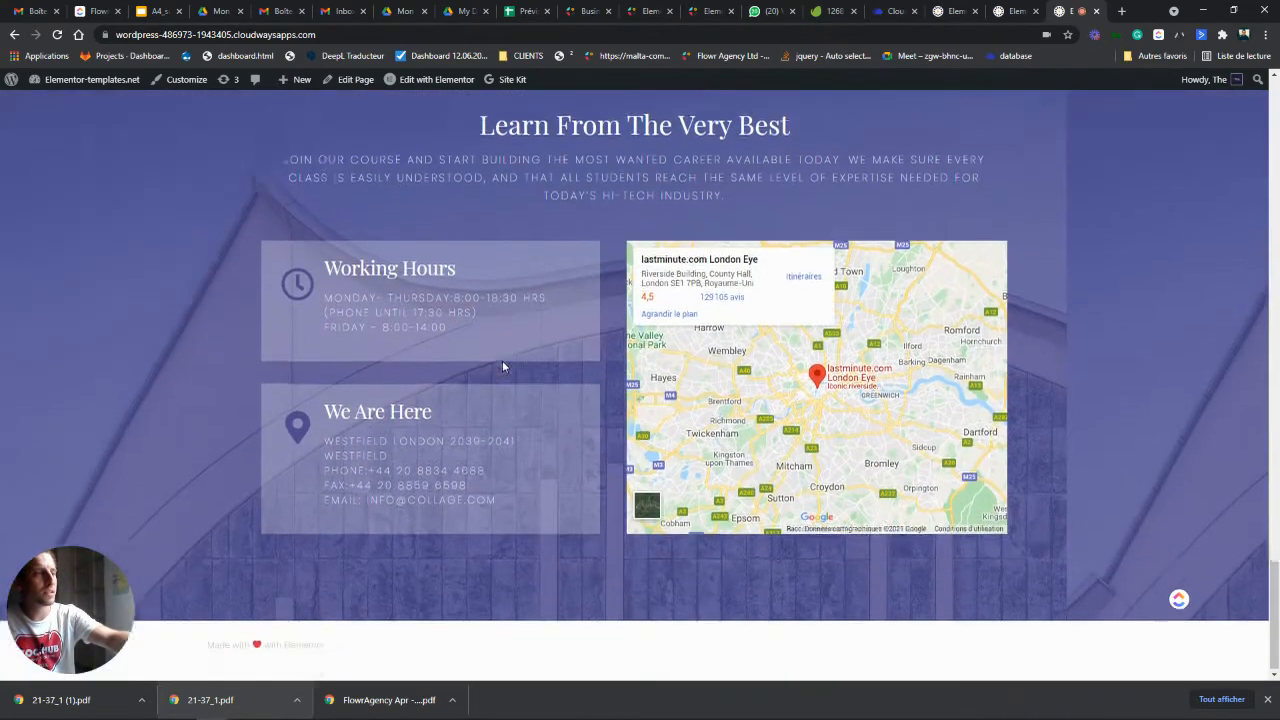
# Step: Check the kit import's progress and reload the homepage in the Elementor editor
pyautogui.click(935, 17)
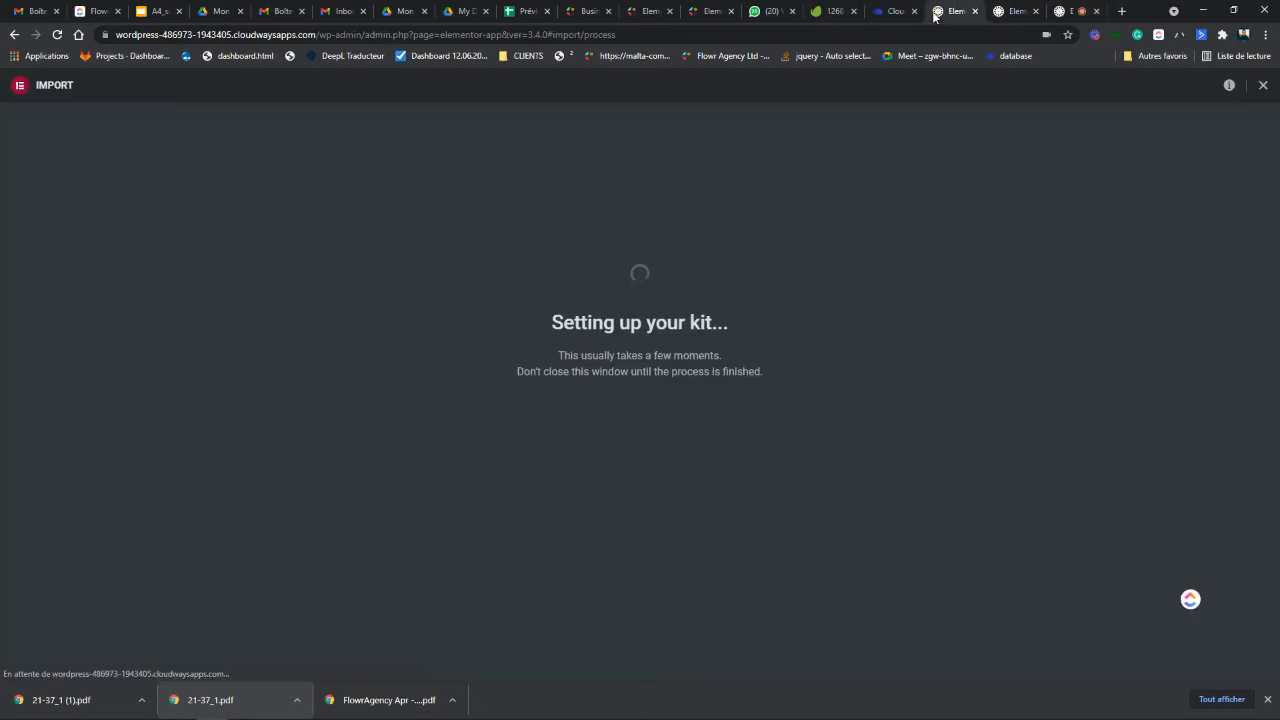
pyautogui.click(1068, 12)
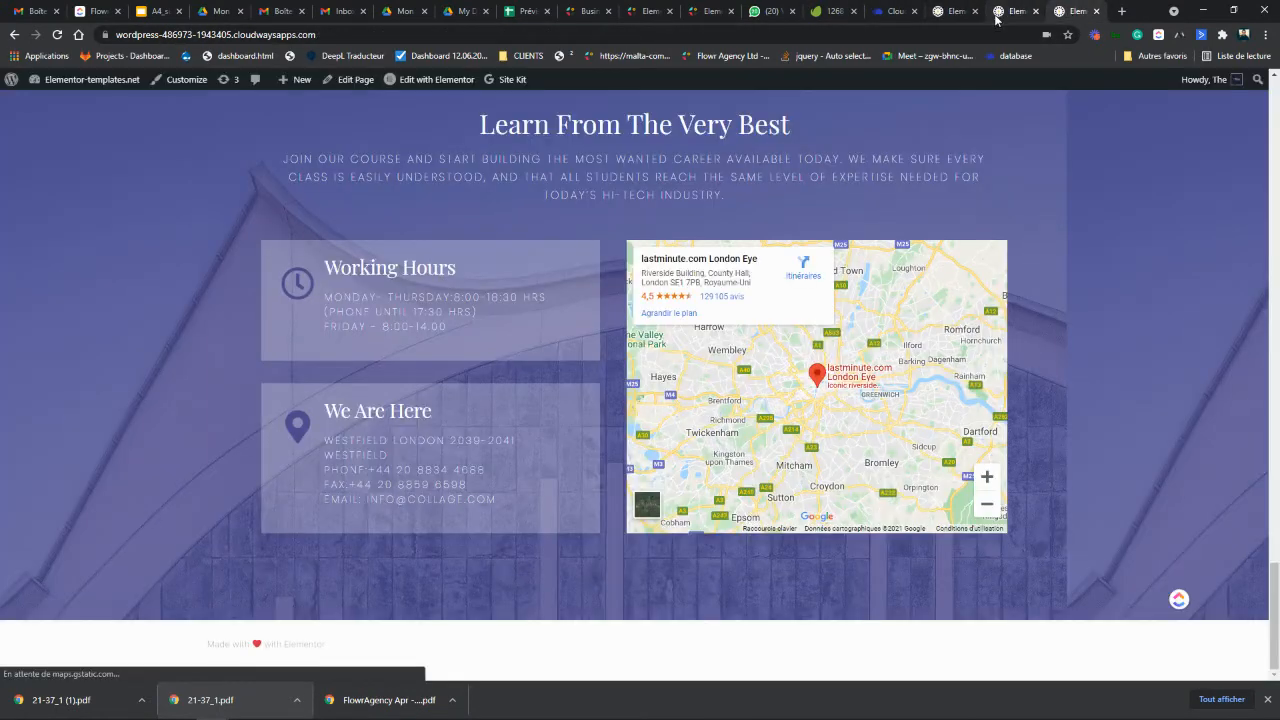
pyautogui.click(998, 16)
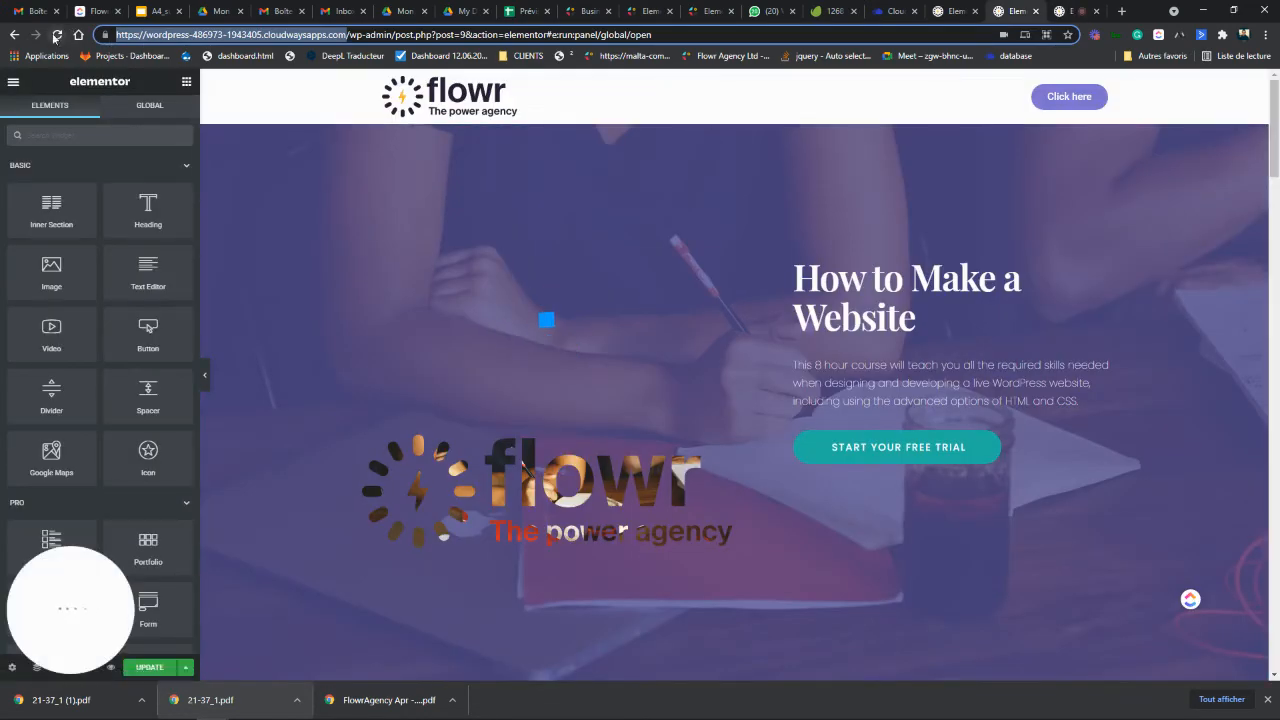
pyautogui.click(58, 34)
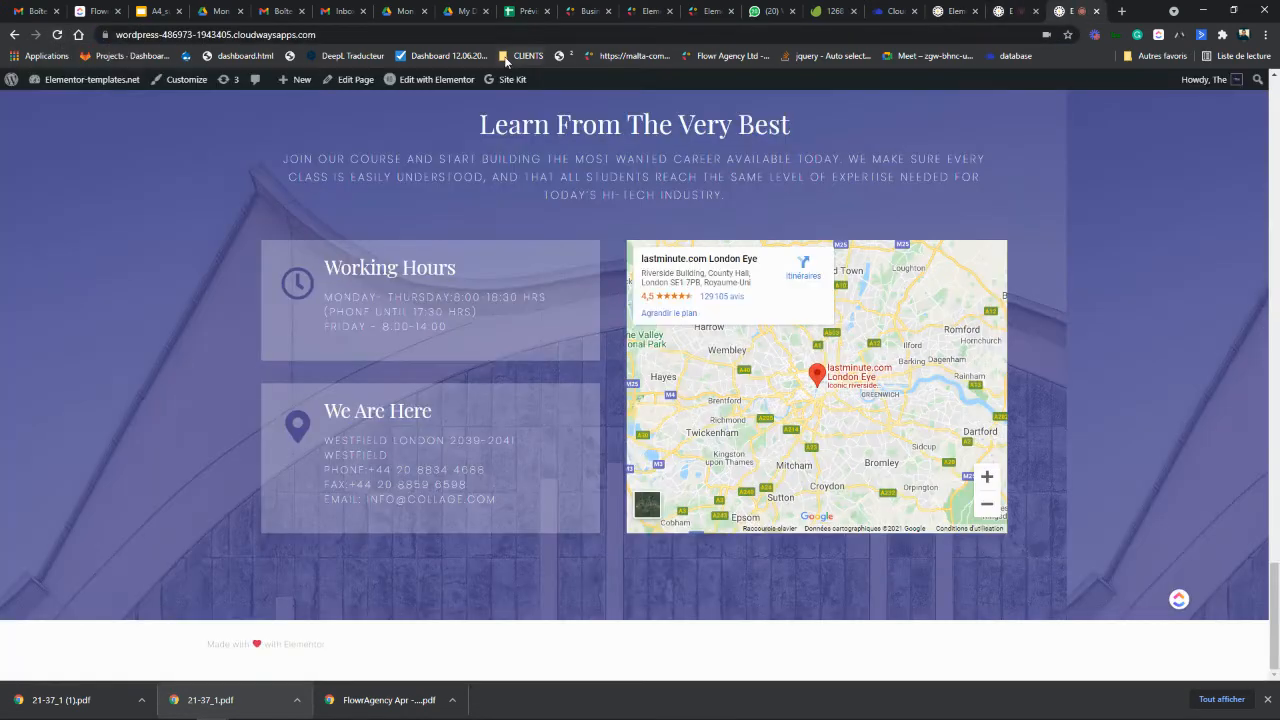
# Step: Open the site's header template for editing in Elementor and leave the finished kit import for the WordPress dashboard
pyautogui.moveTo(410, 84)
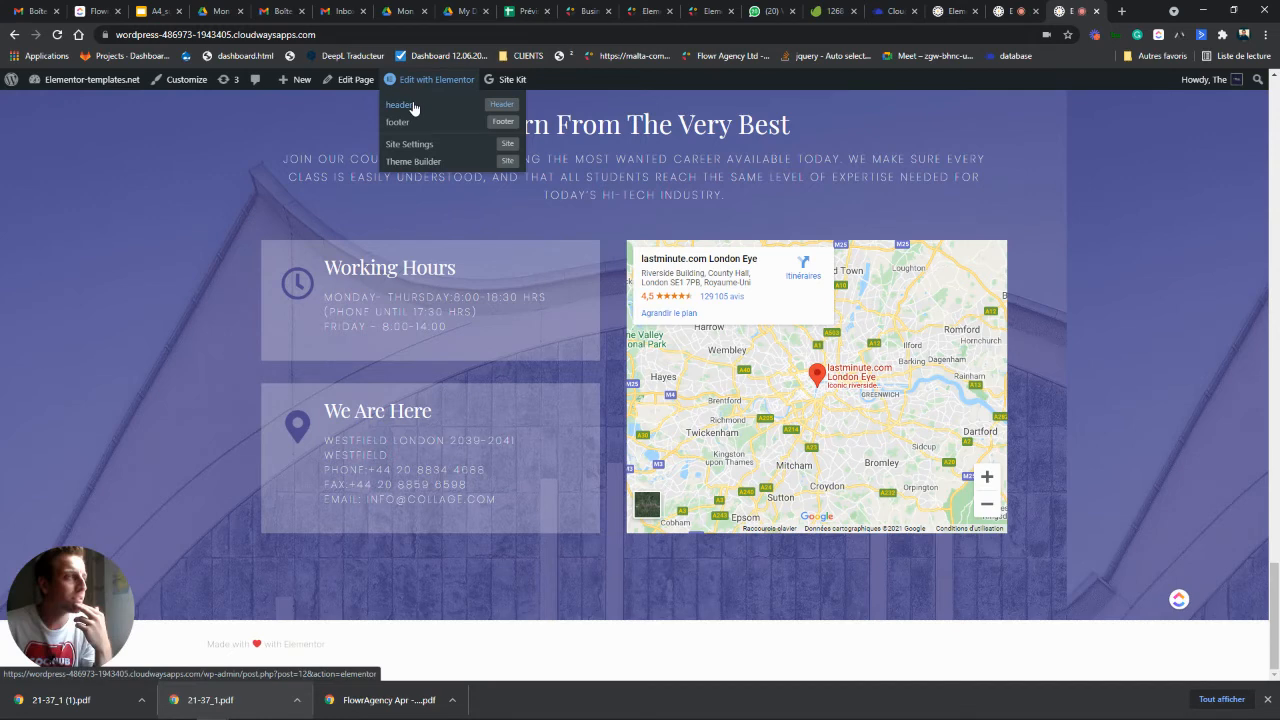
pyautogui.click(955, 11)
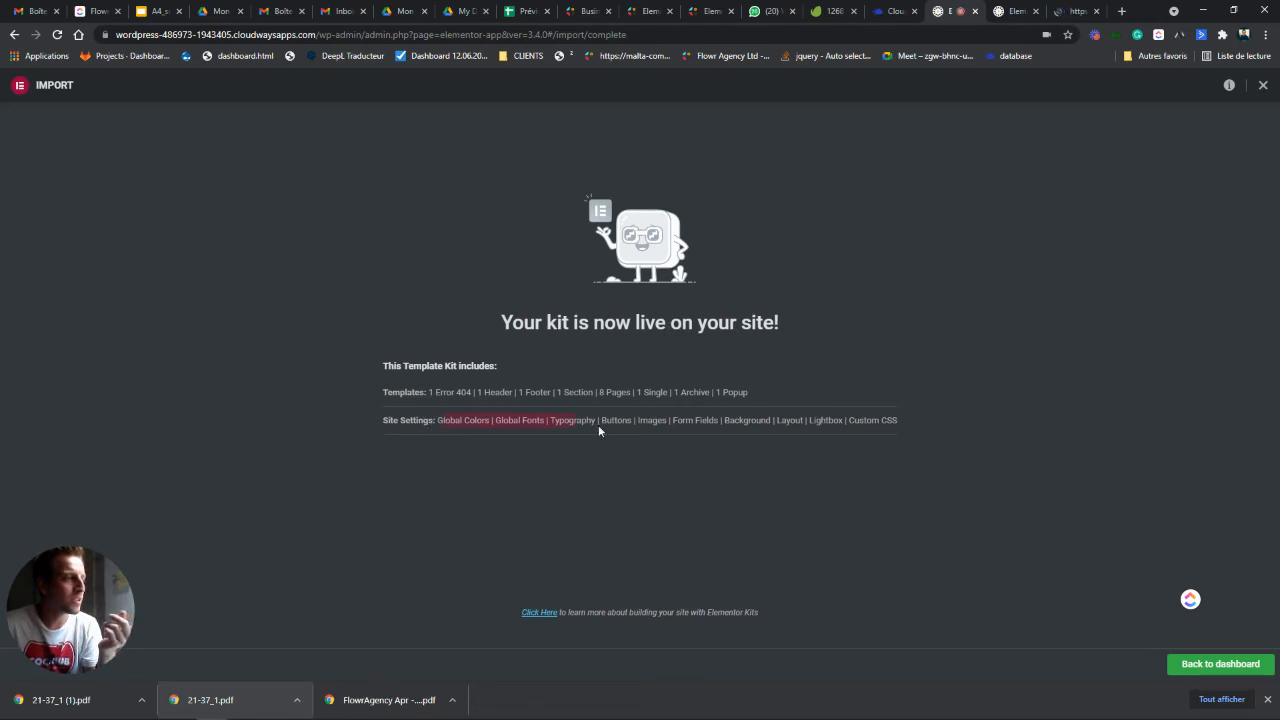
pyautogui.click(1236, 668)
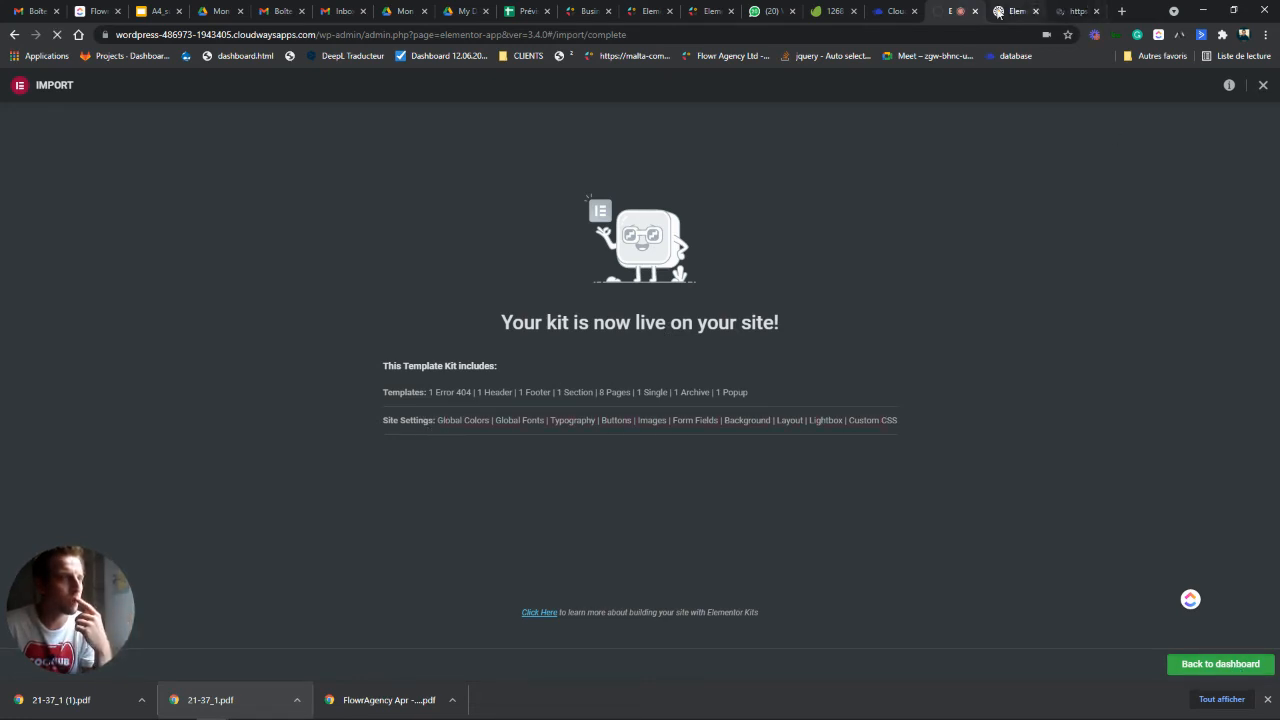
pyautogui.click(1075, 12)
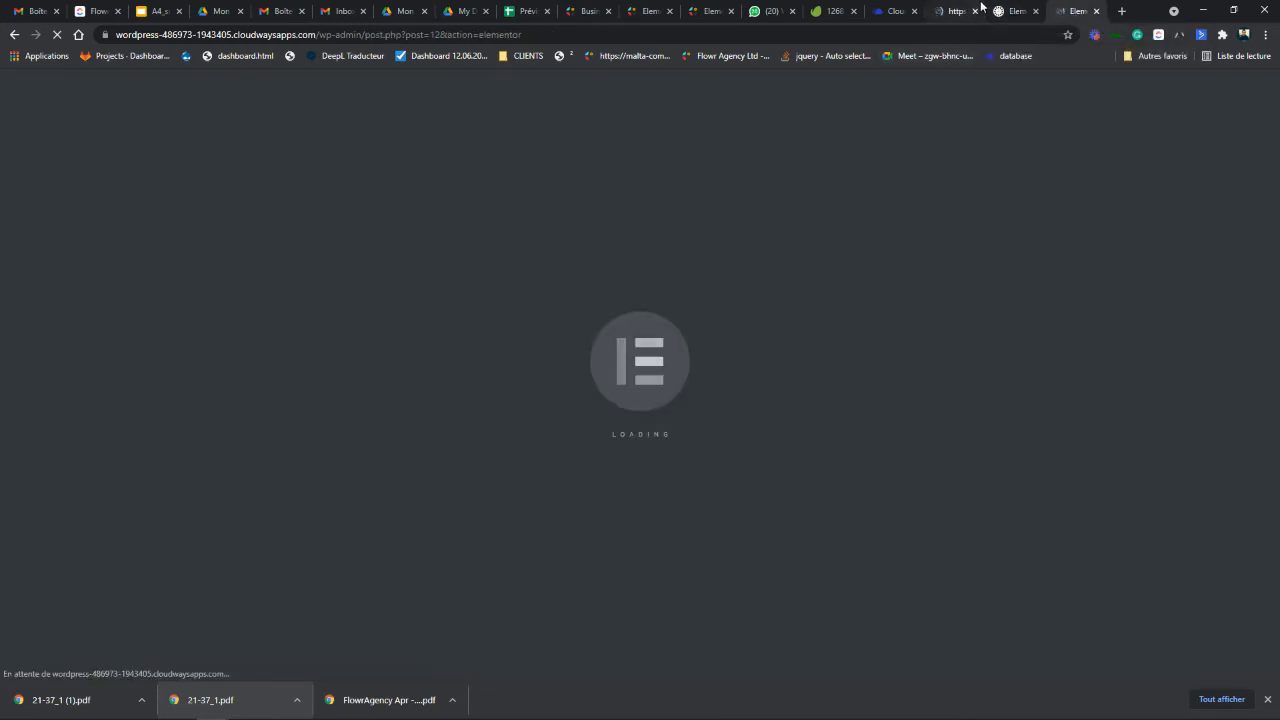
pyautogui.click(950, 14)
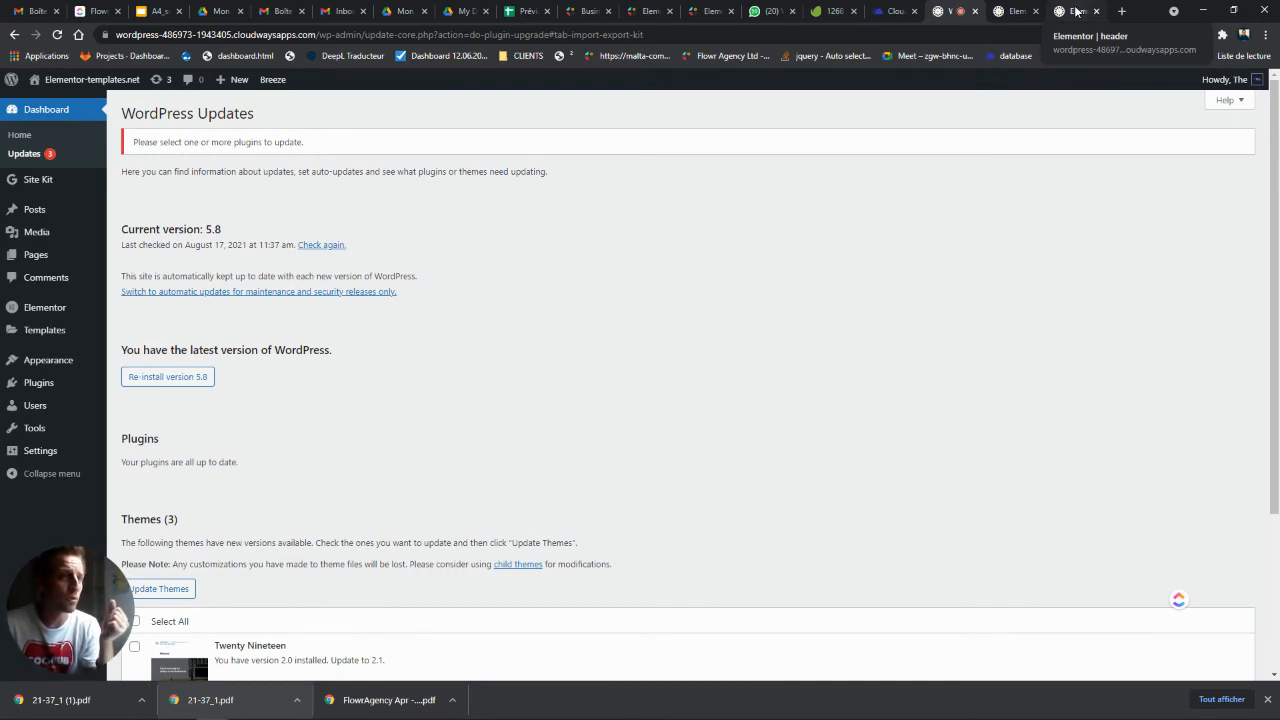
# Step: Replace the existing flowr section in the header template with the first Header template dated August 17, 2021 from the saved templates
pyautogui.click(1075, 11)
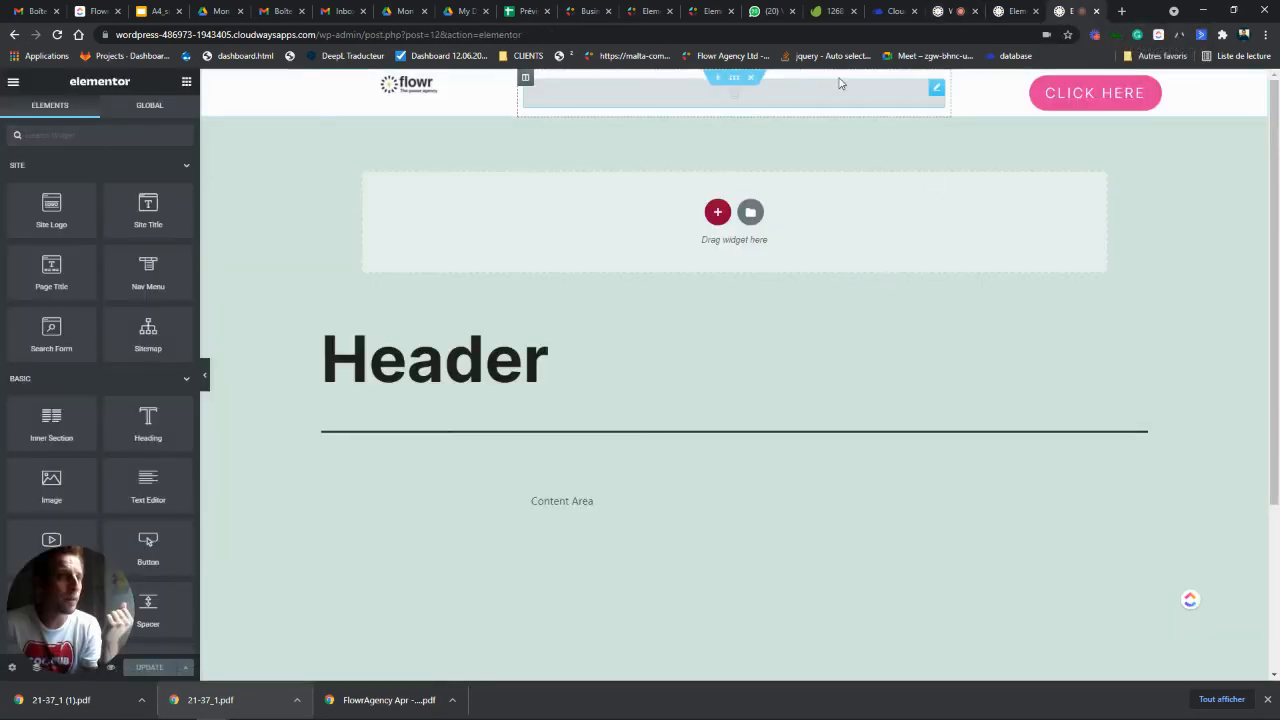
pyautogui.click(750, 77)
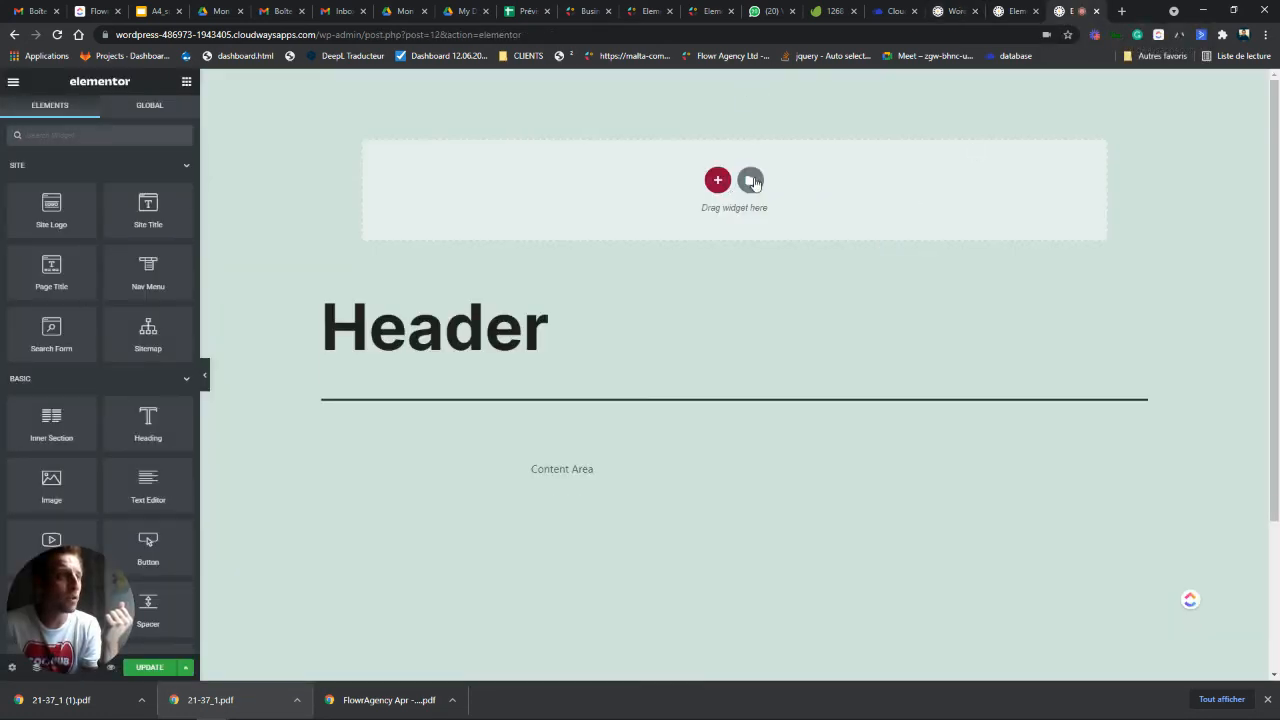
pyautogui.click(750, 180)
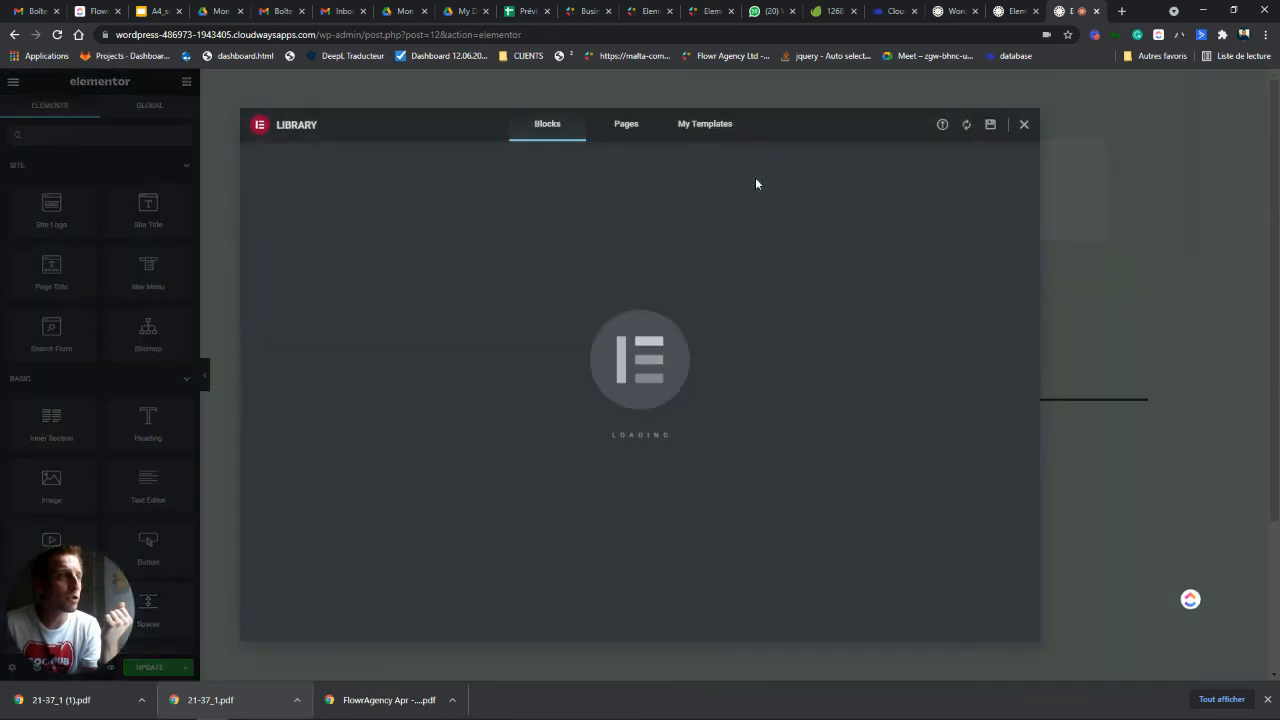
pyautogui.click(706, 126)
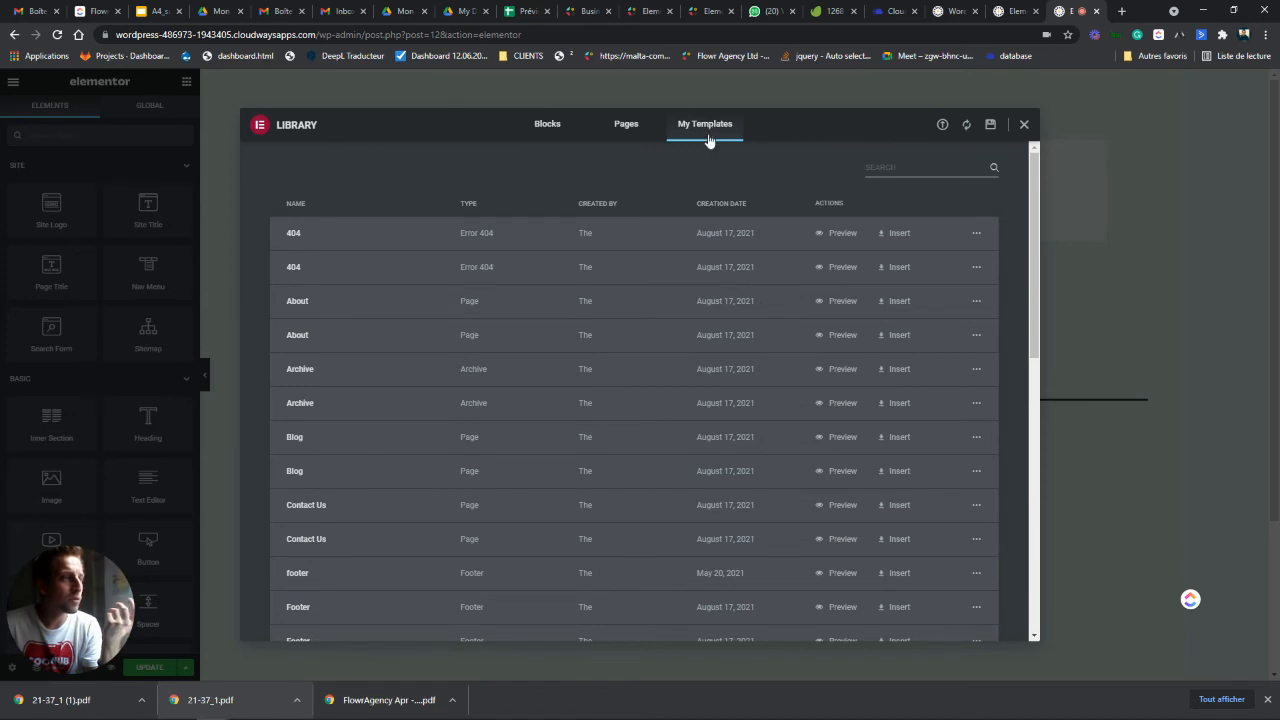
pyautogui.scroll(-2, 318, 320)
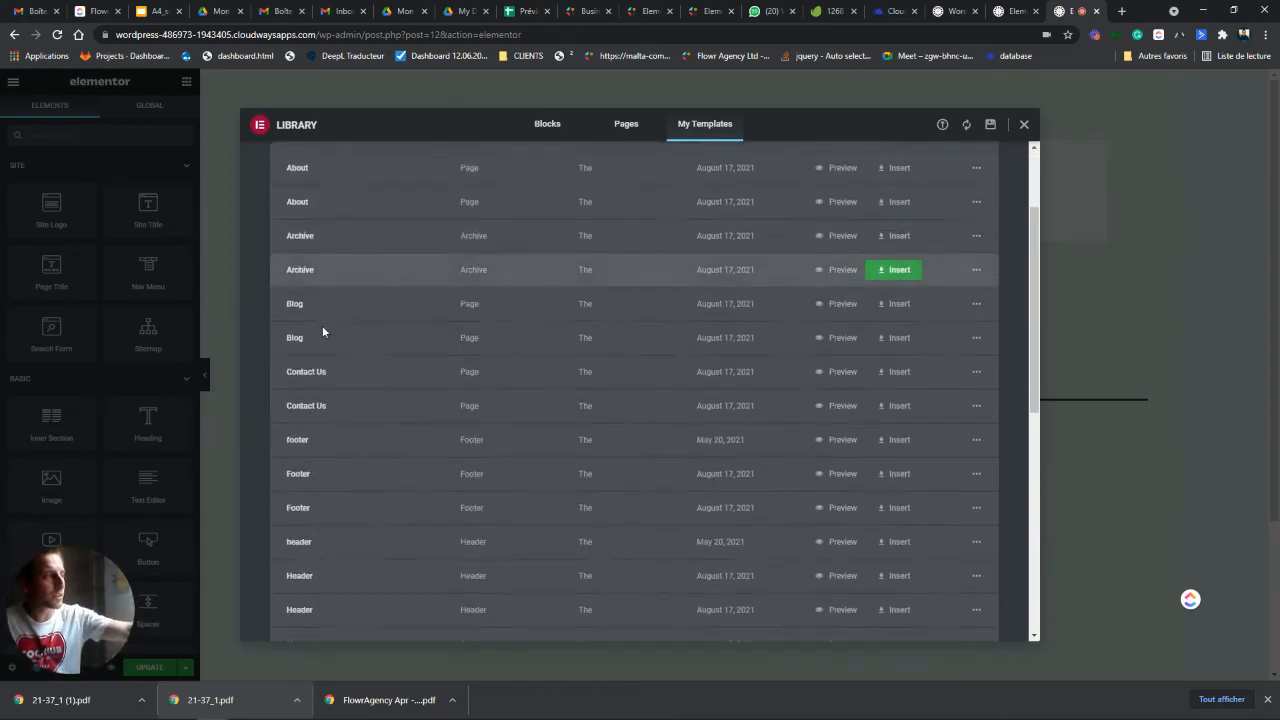
pyautogui.scroll(-1, 322, 331)
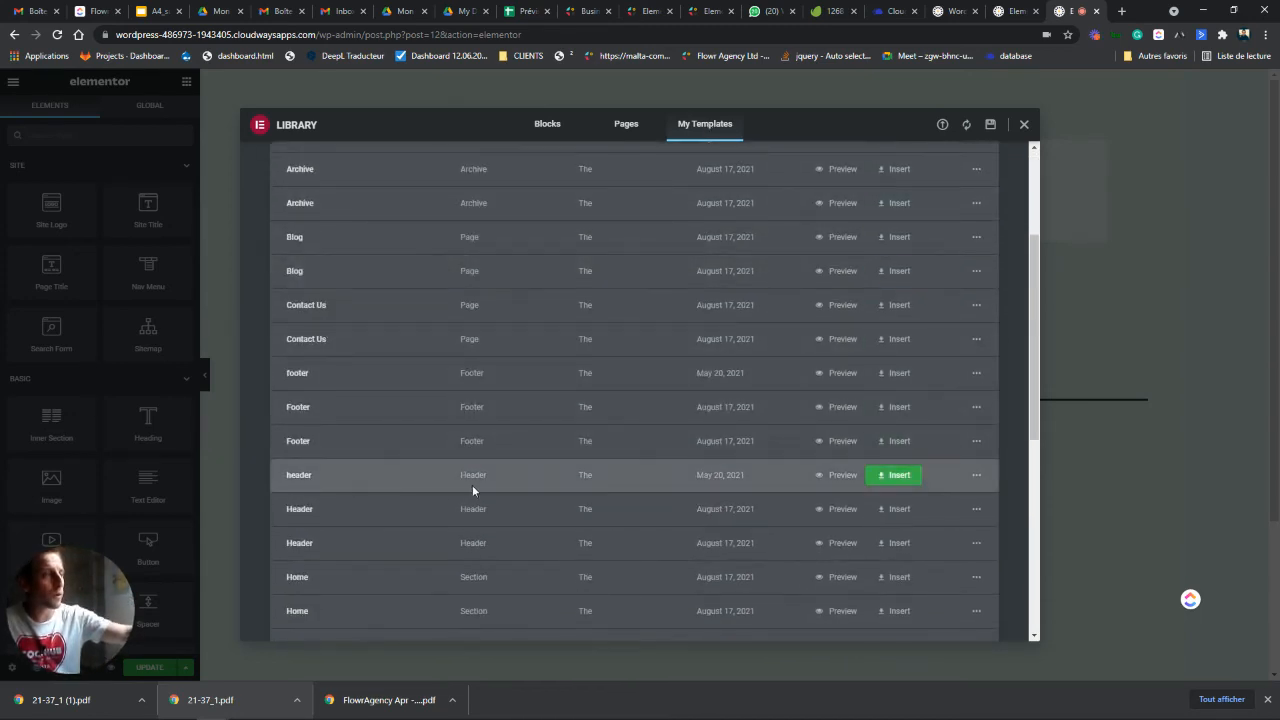
pyautogui.click(893, 510)
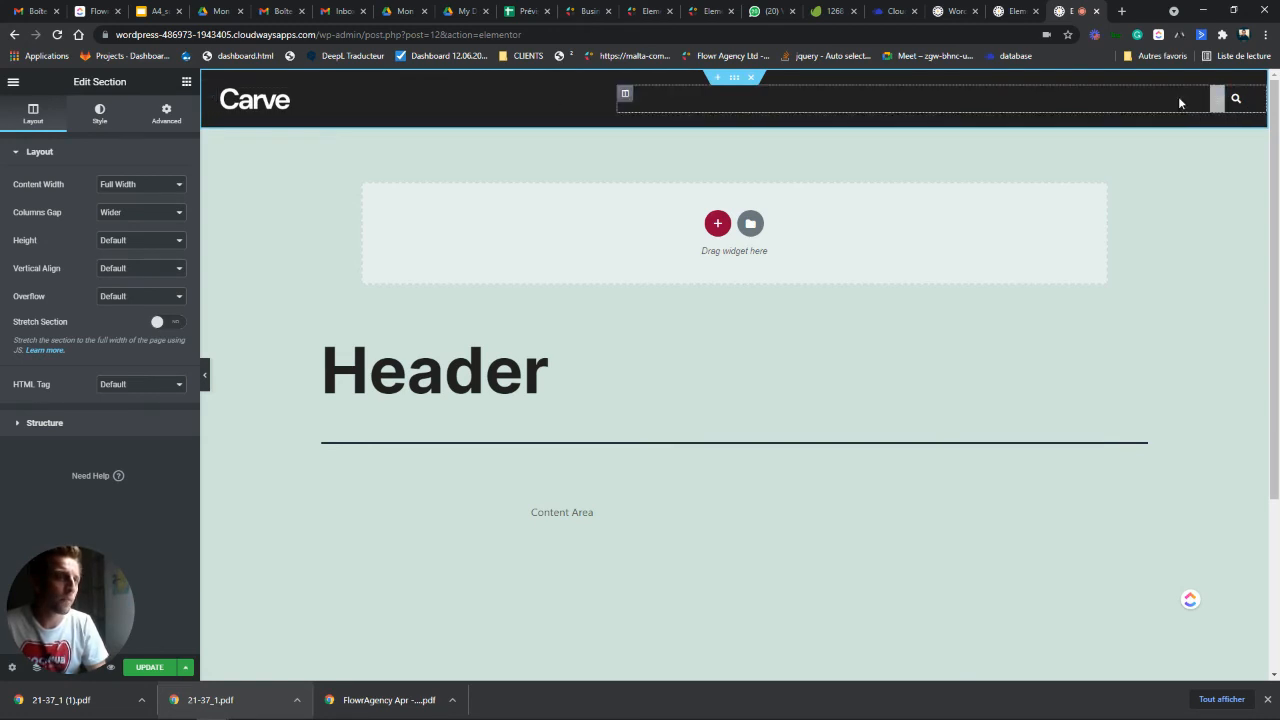
# Step: Insert the second saved Home section template below the Carve header, letting the unresponsive page finish loading
pyautogui.click(750, 223)
pyautogui.scroll(-2, 430, 420)
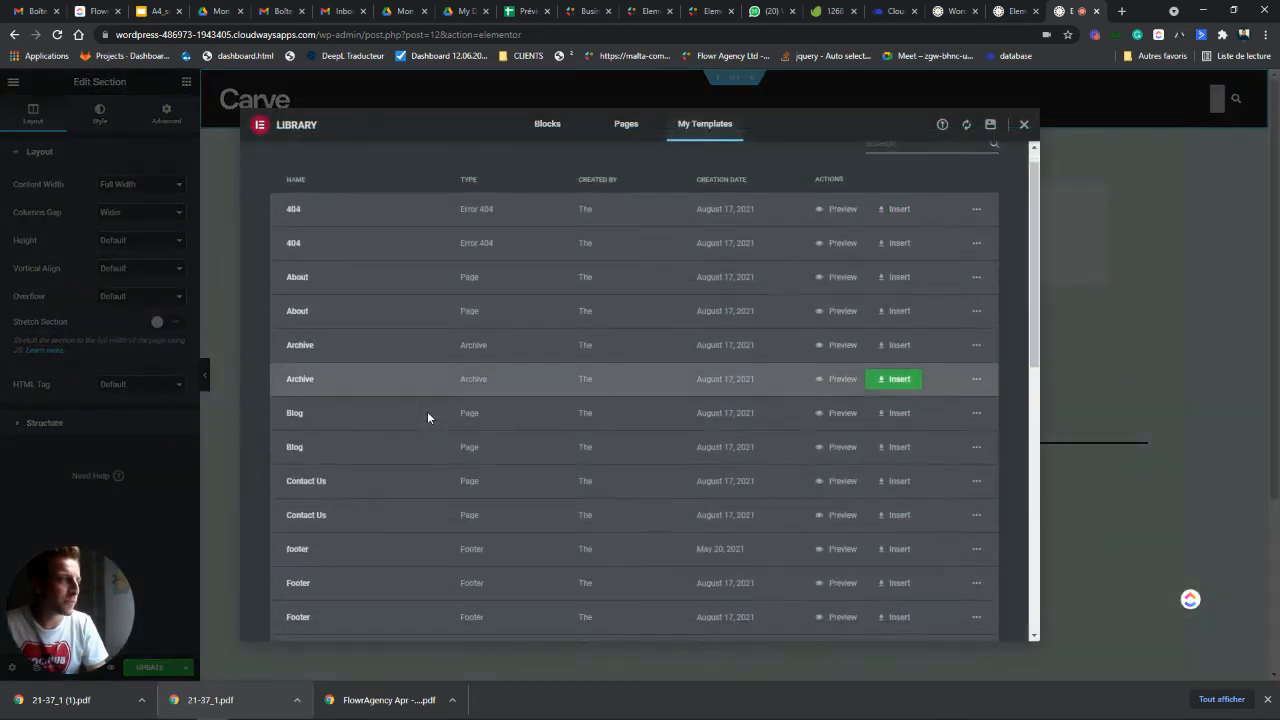
pyautogui.scroll(-1, 435, 465)
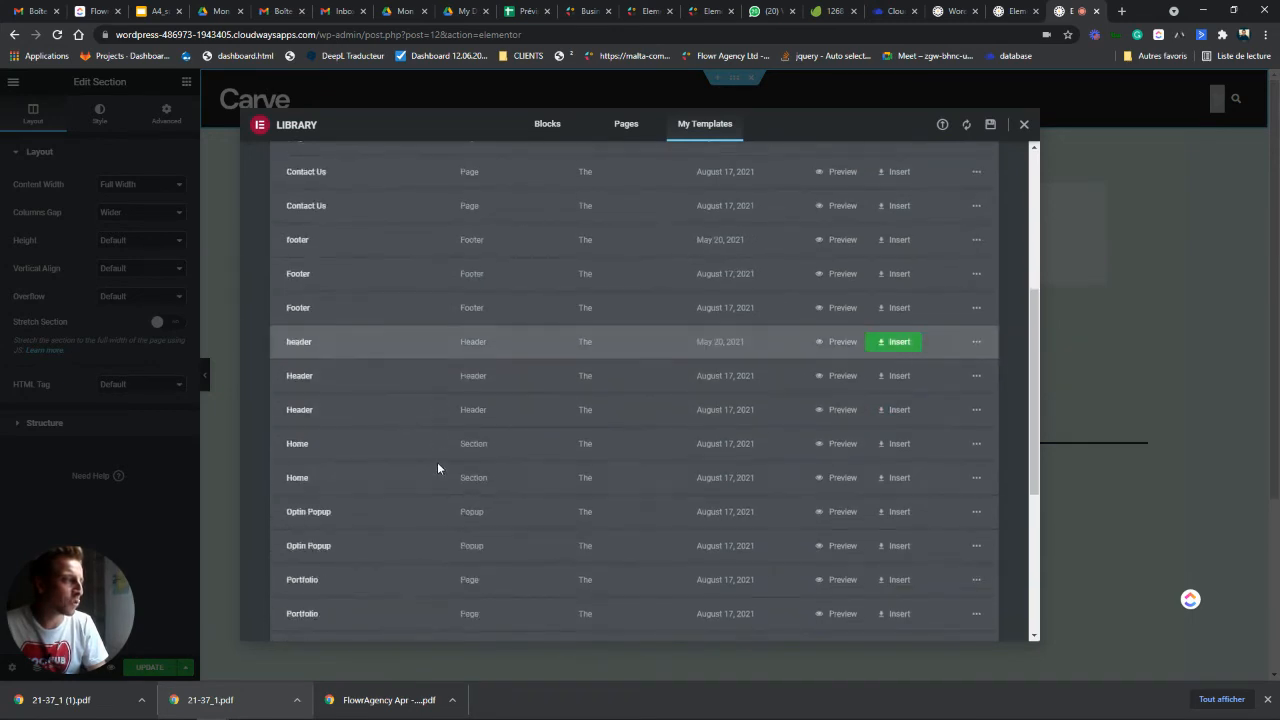
pyautogui.click(899, 479)
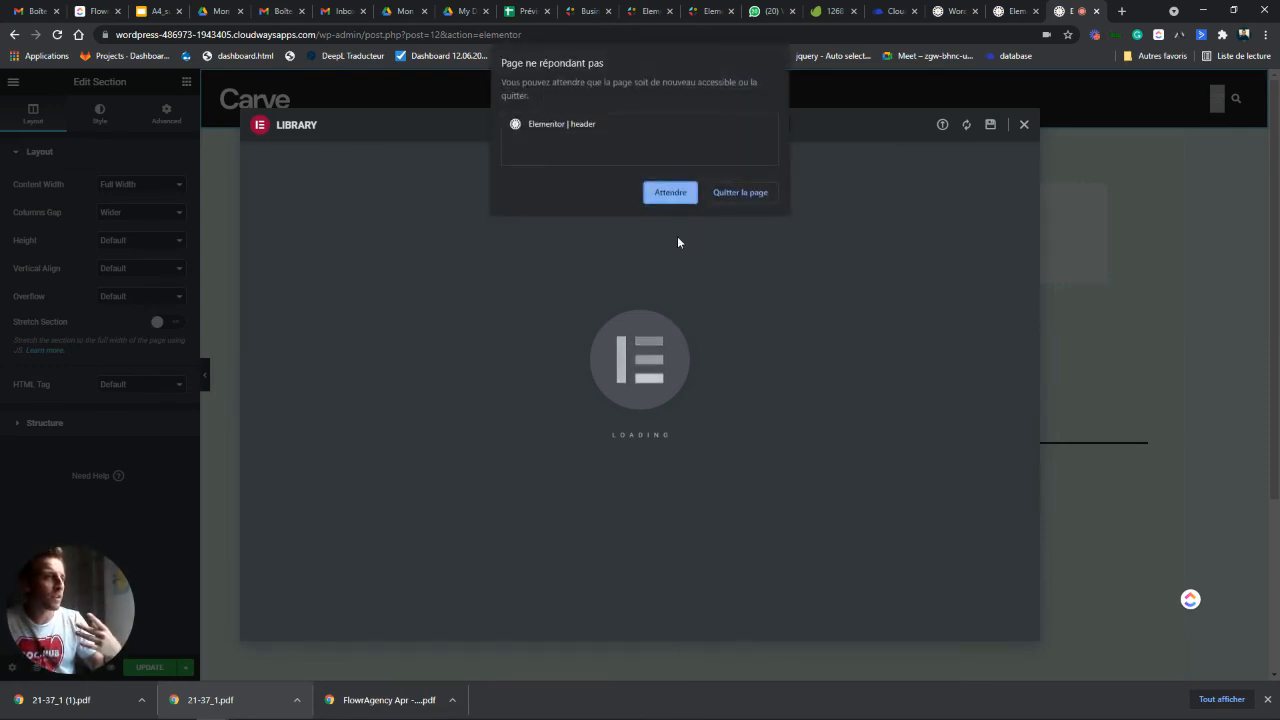
pyautogui.click(691, 192)
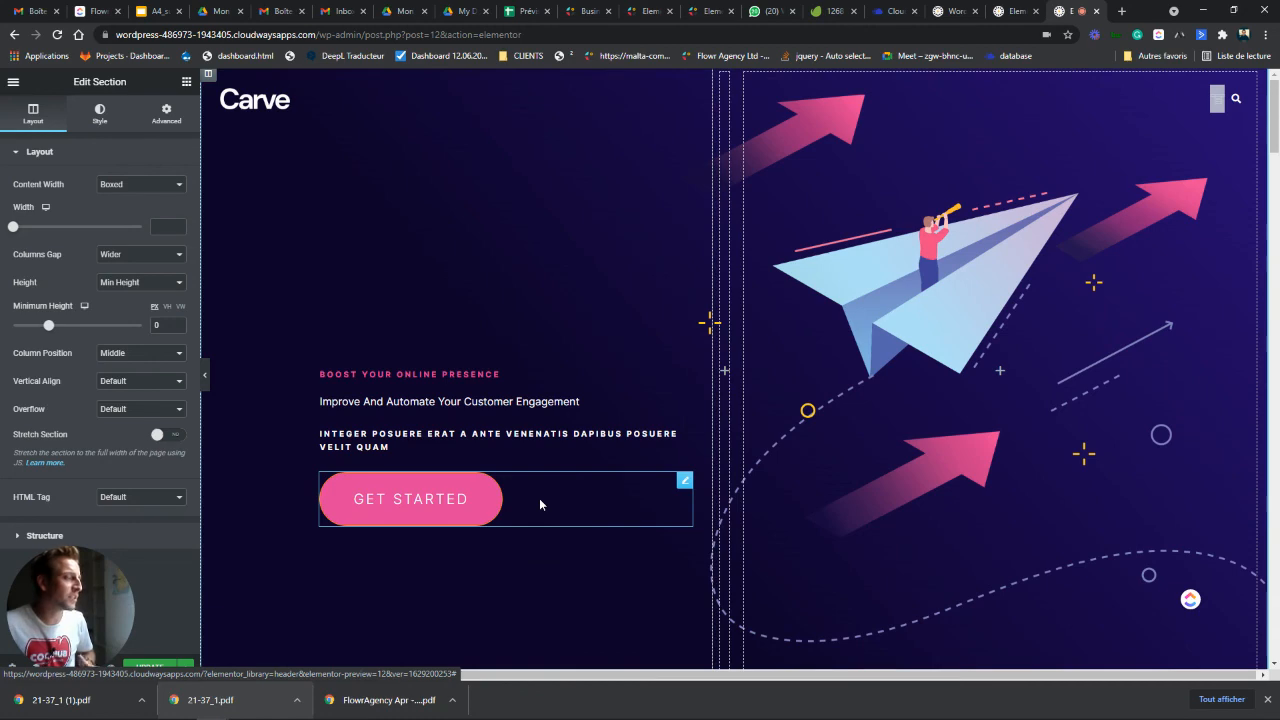
# Step: Examine the inserted Home template's hero, about, statistics and services sections for their buttons, text styles and images
pyautogui.scroll(-3, 556, 499)
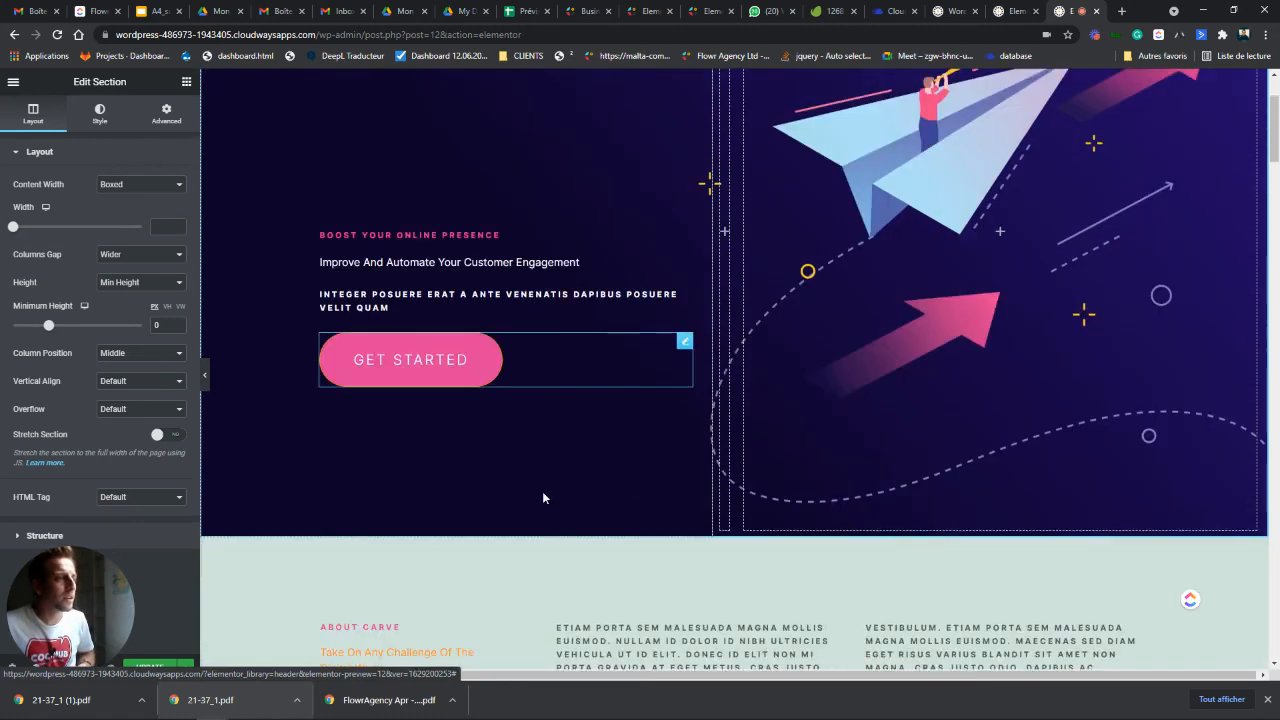
pyautogui.scroll(2, 543, 495)
pyautogui.scroll(-6, 543, 495)
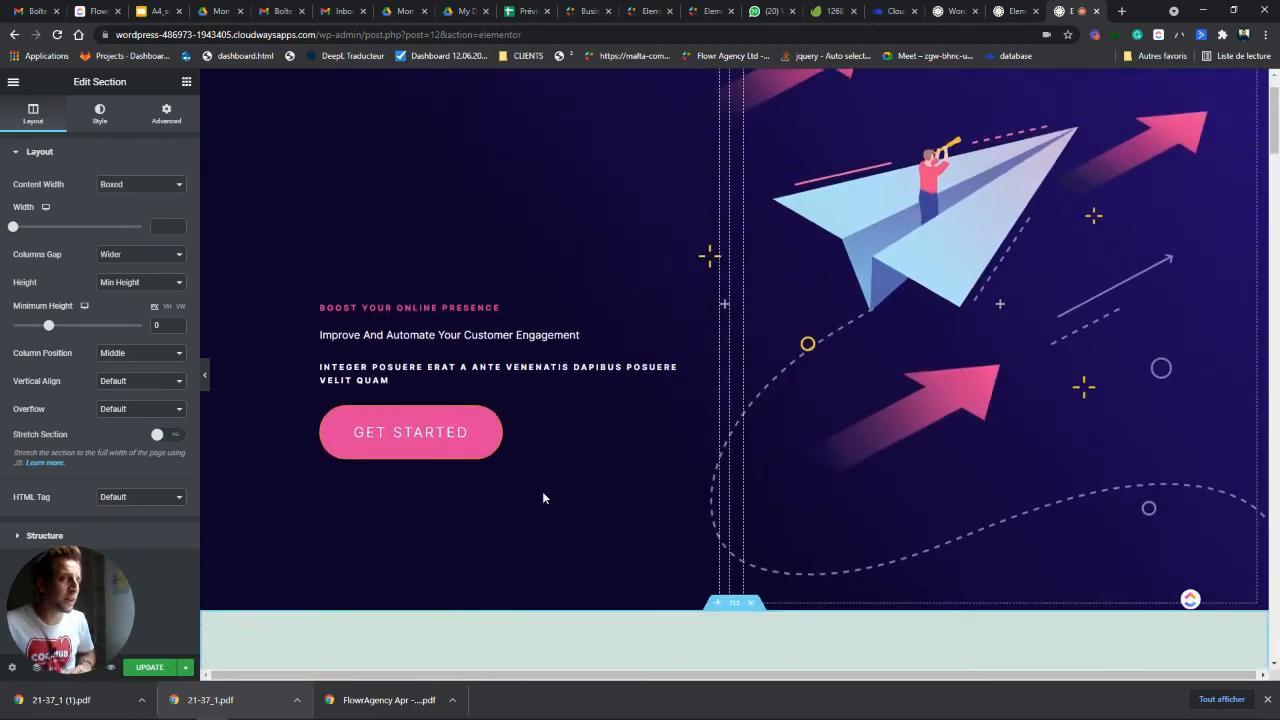
pyautogui.scroll(-8, 547, 495)
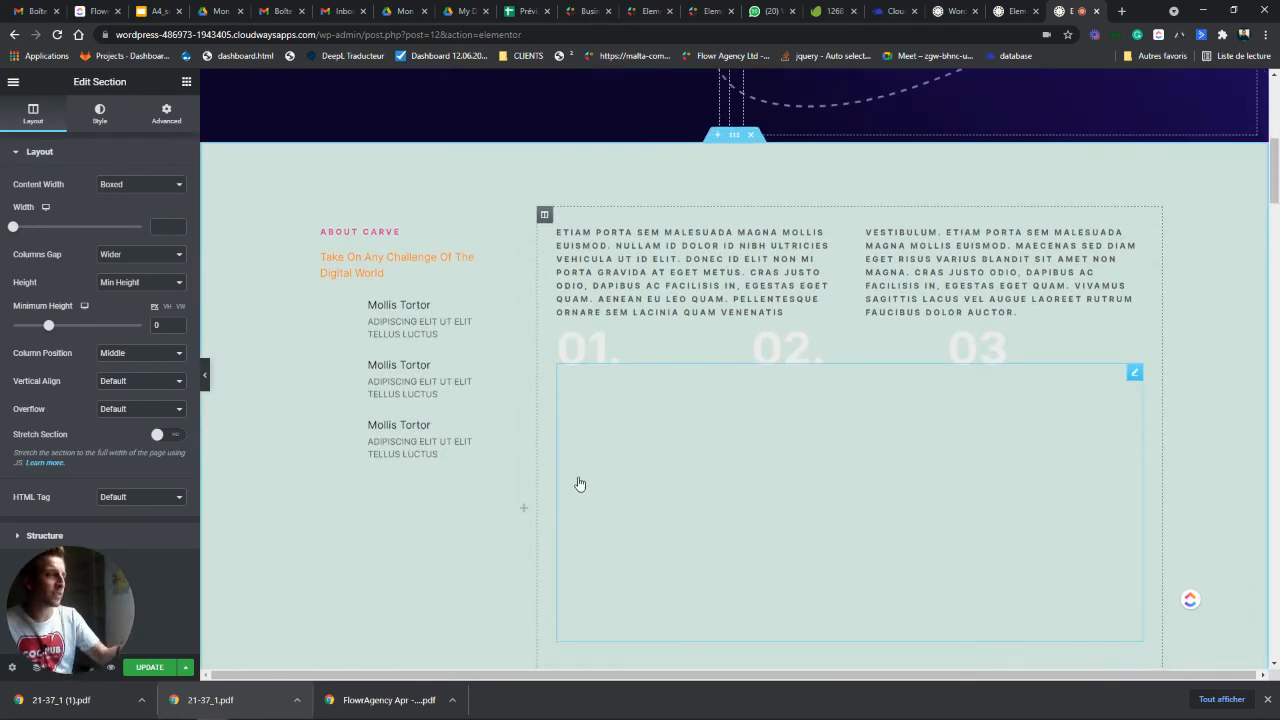
pyautogui.scroll(-4, 588, 472)
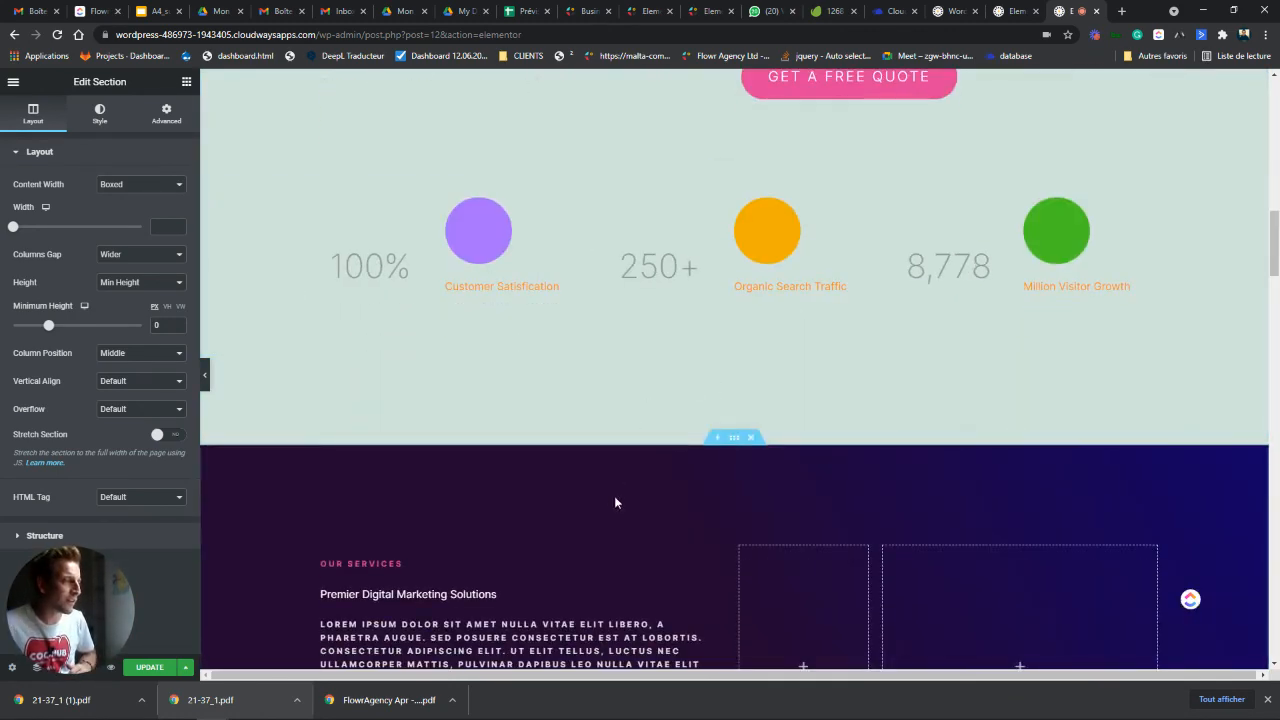
pyautogui.scroll(7, 606, 516)
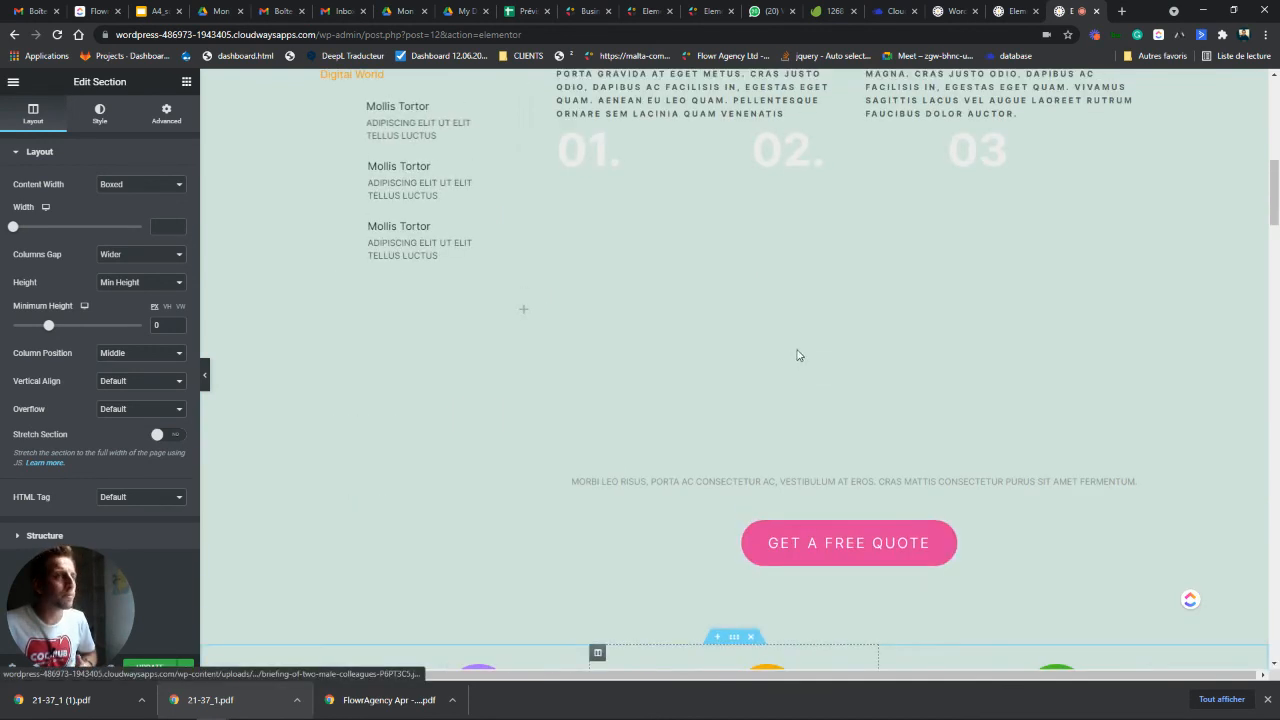
# Step: Look at the Templates entry in the WordPress admin and review the inserted Home content in the header editor again
pyautogui.click(950, 10)
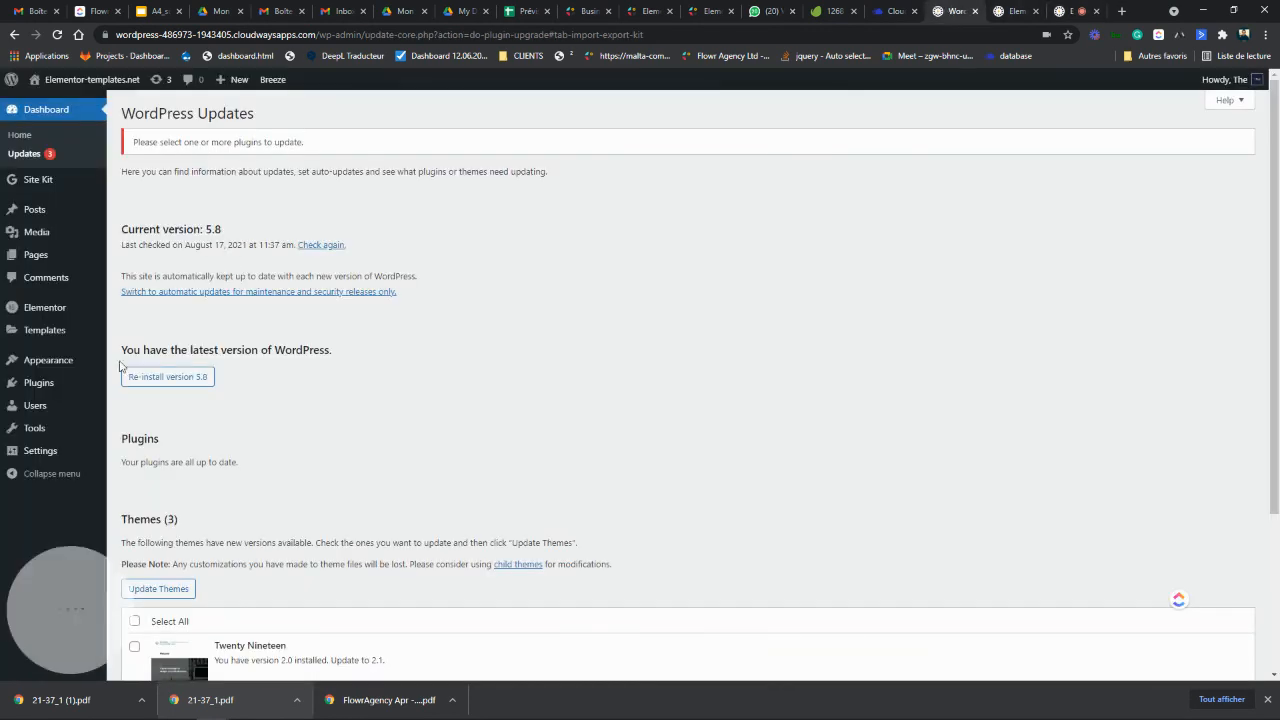
pyautogui.moveTo(16, 330)
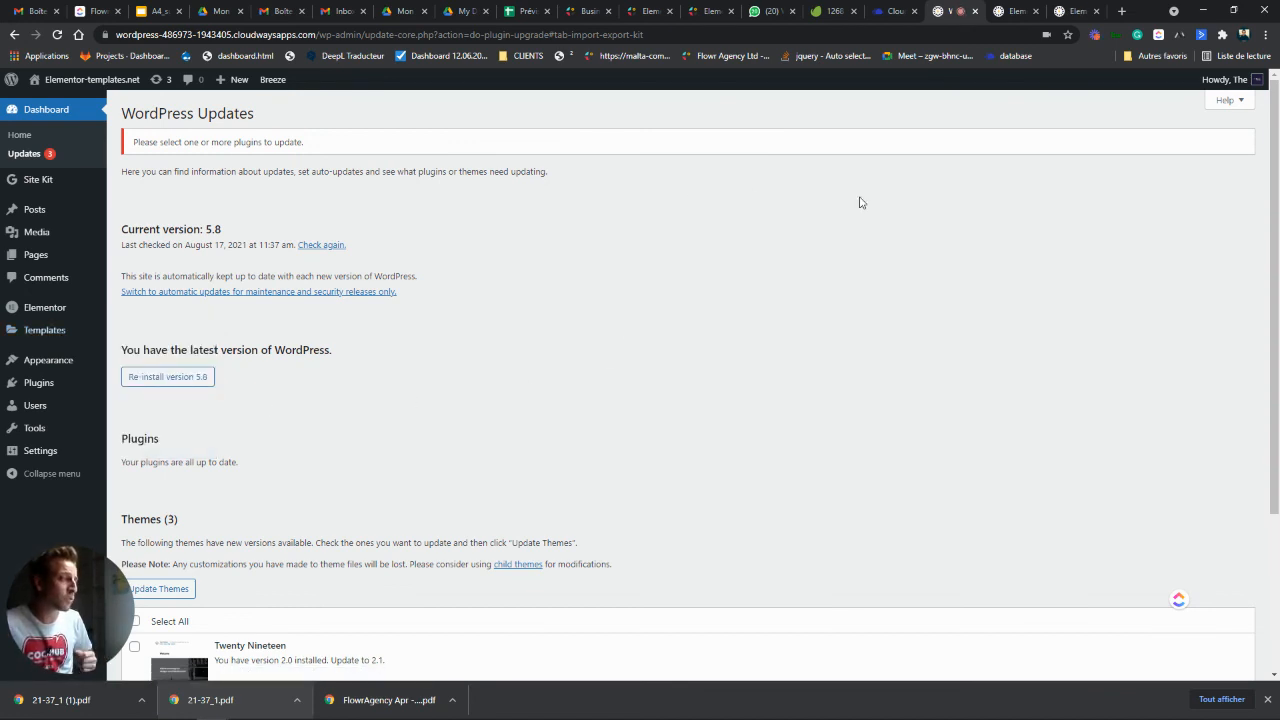
pyautogui.click(1078, 11)
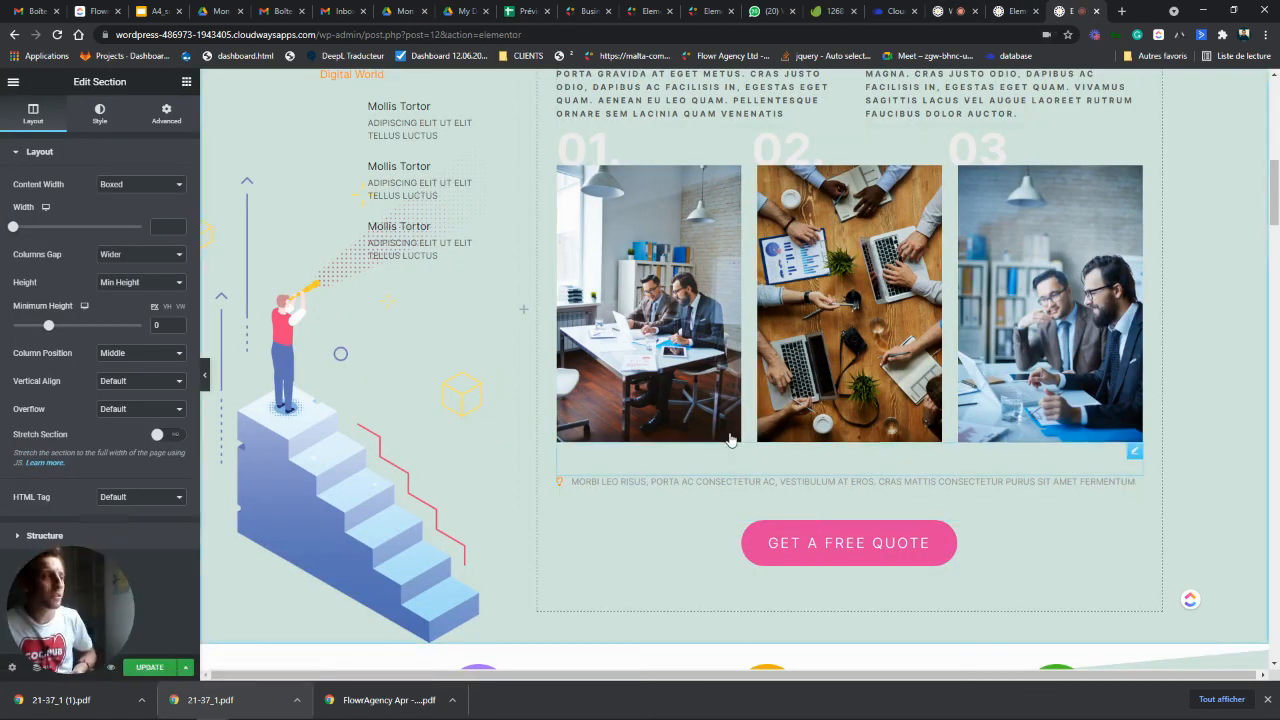
pyautogui.scroll(7, 731, 437)
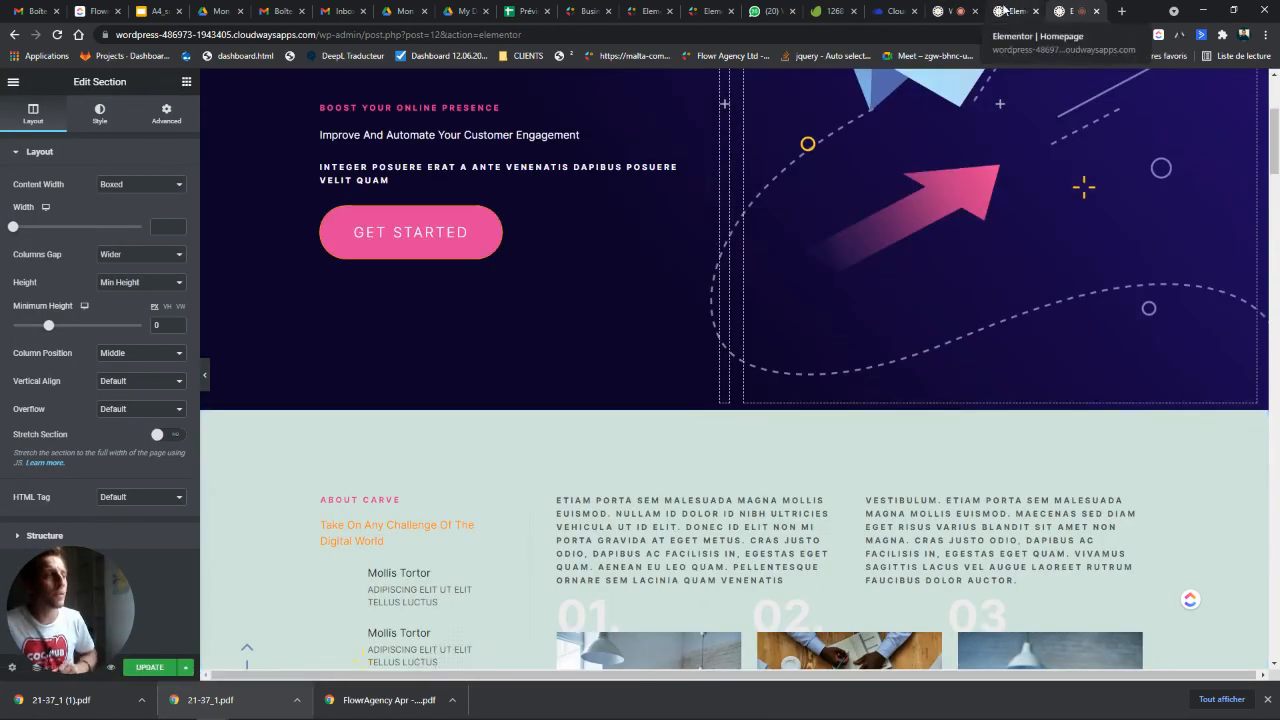